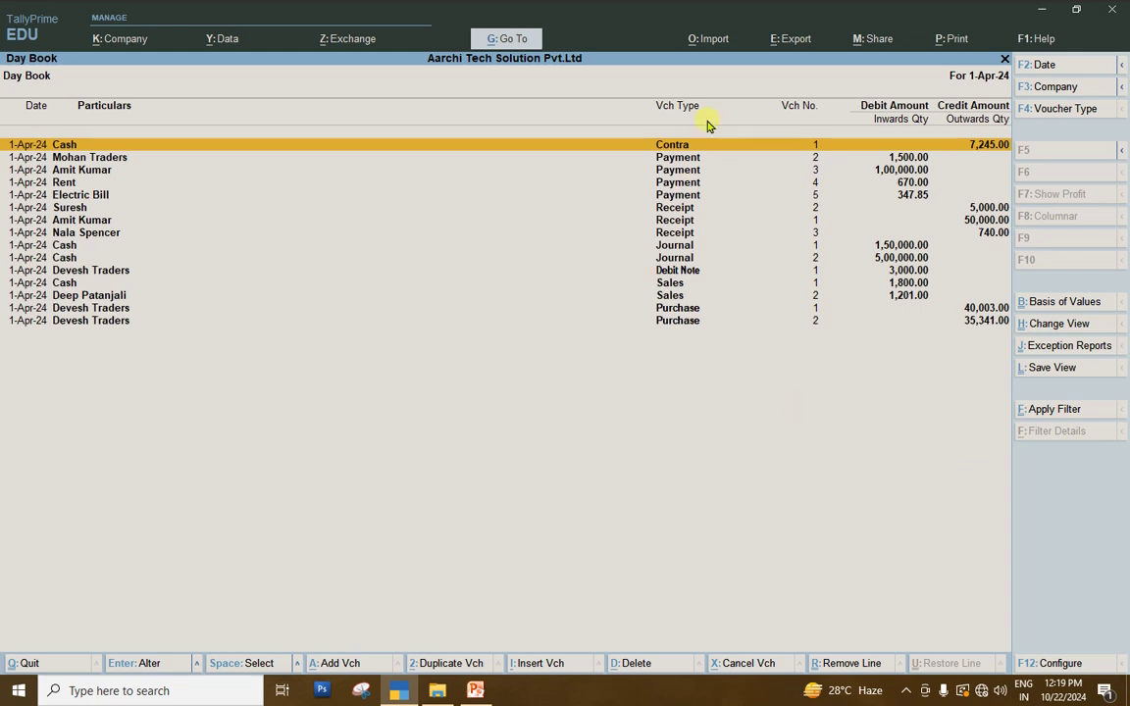
Open the export configuration for the current Day Book report and set the file format to Excel (Spreadsheet)
click(794, 38)
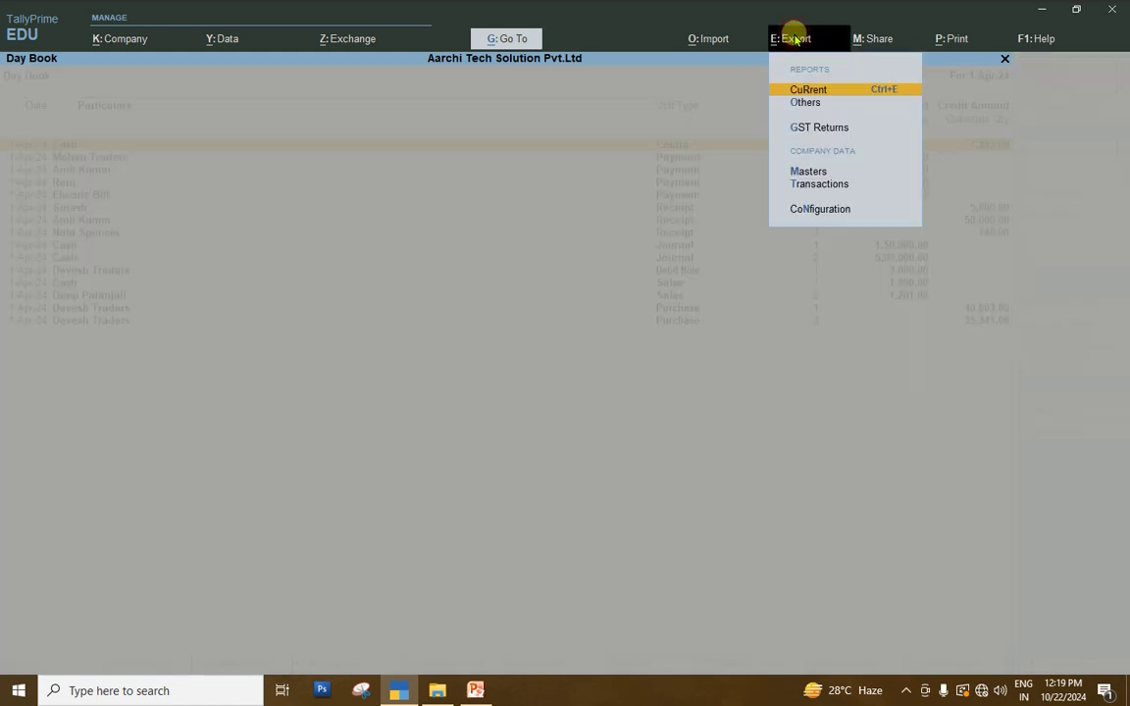
click(822, 93)
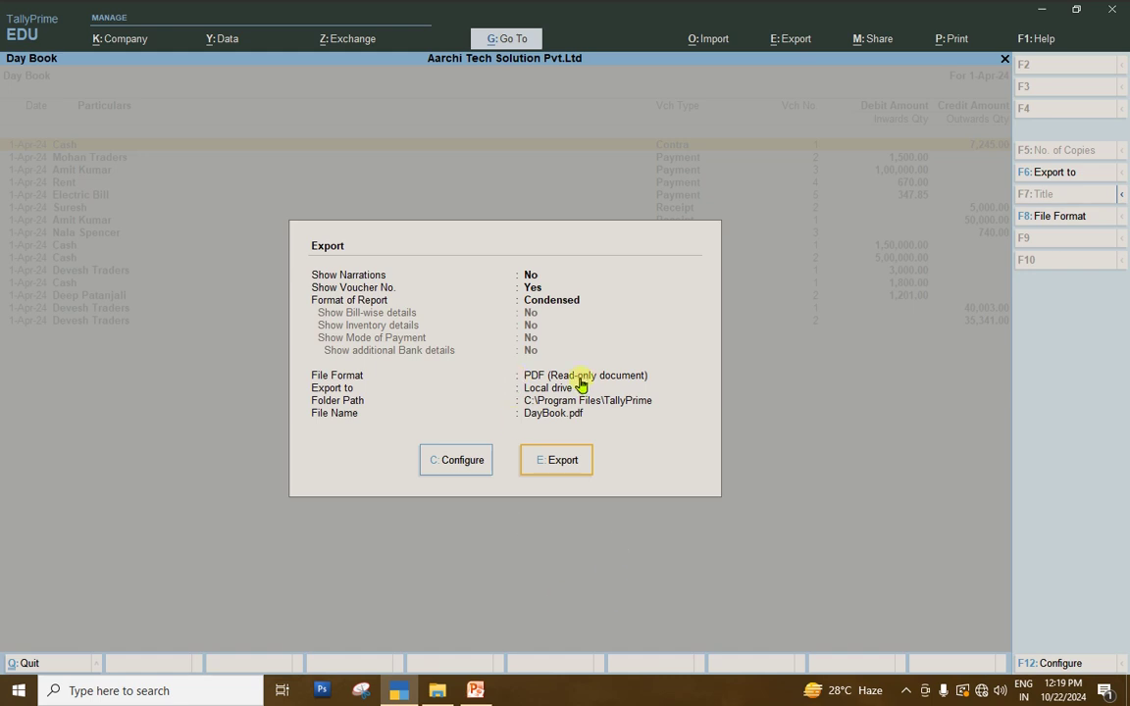
click(463, 463)
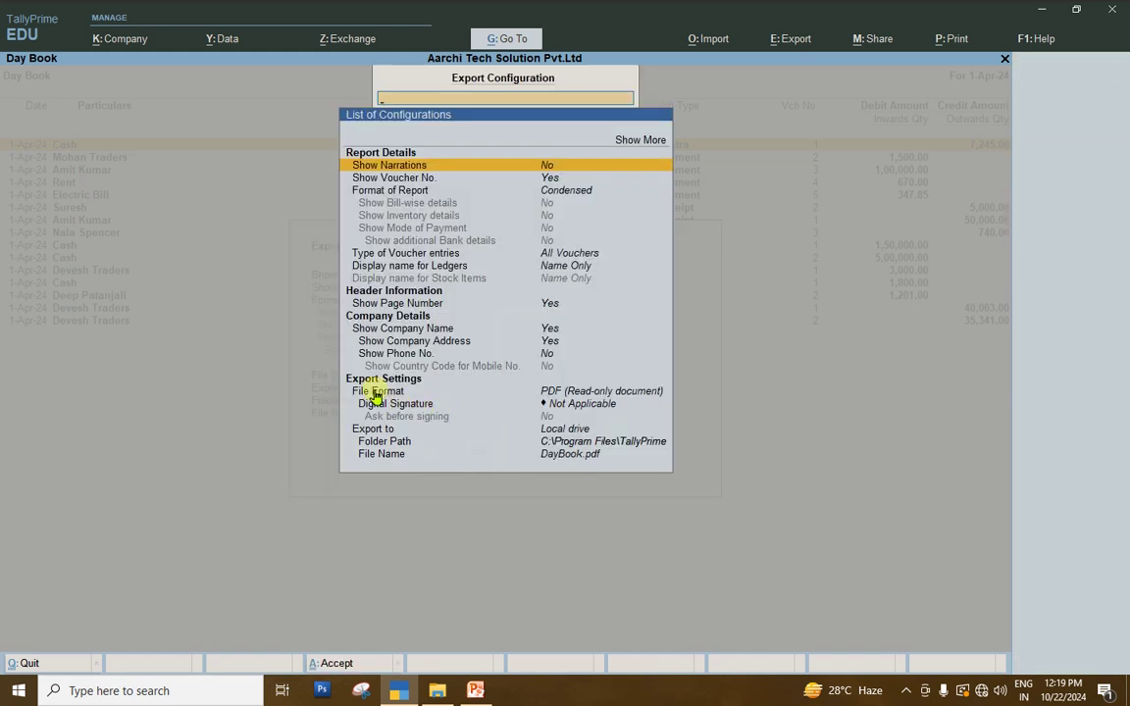
click(587, 391)
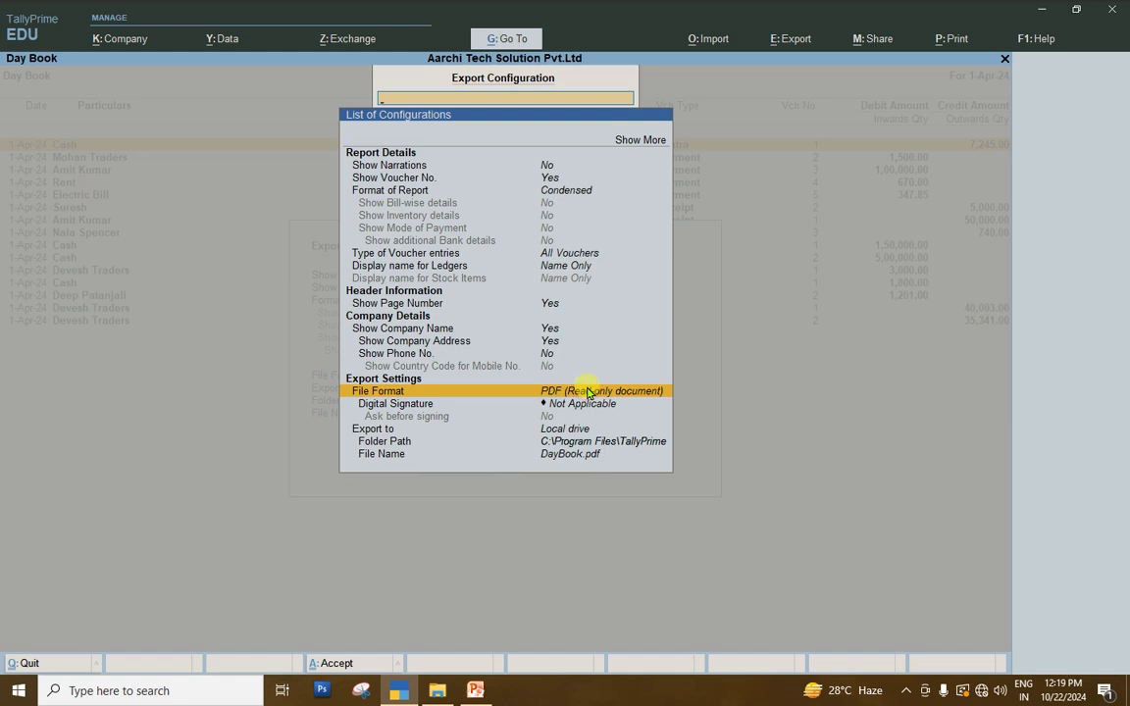
click(586, 392)
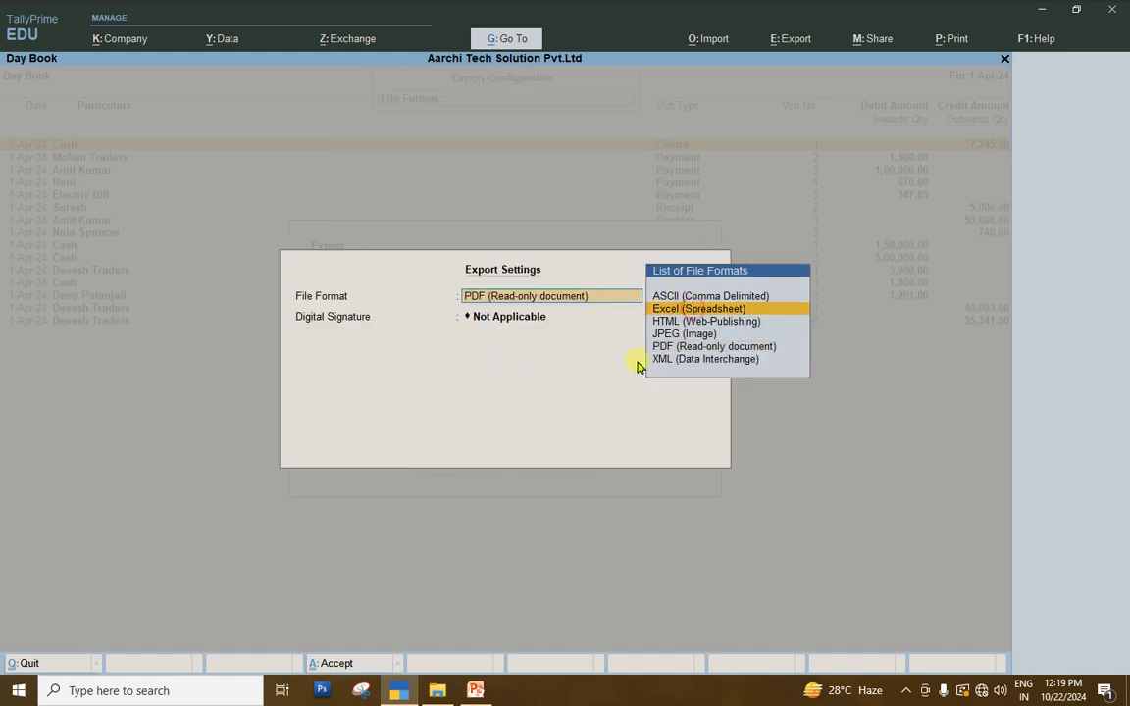
click(700, 310)
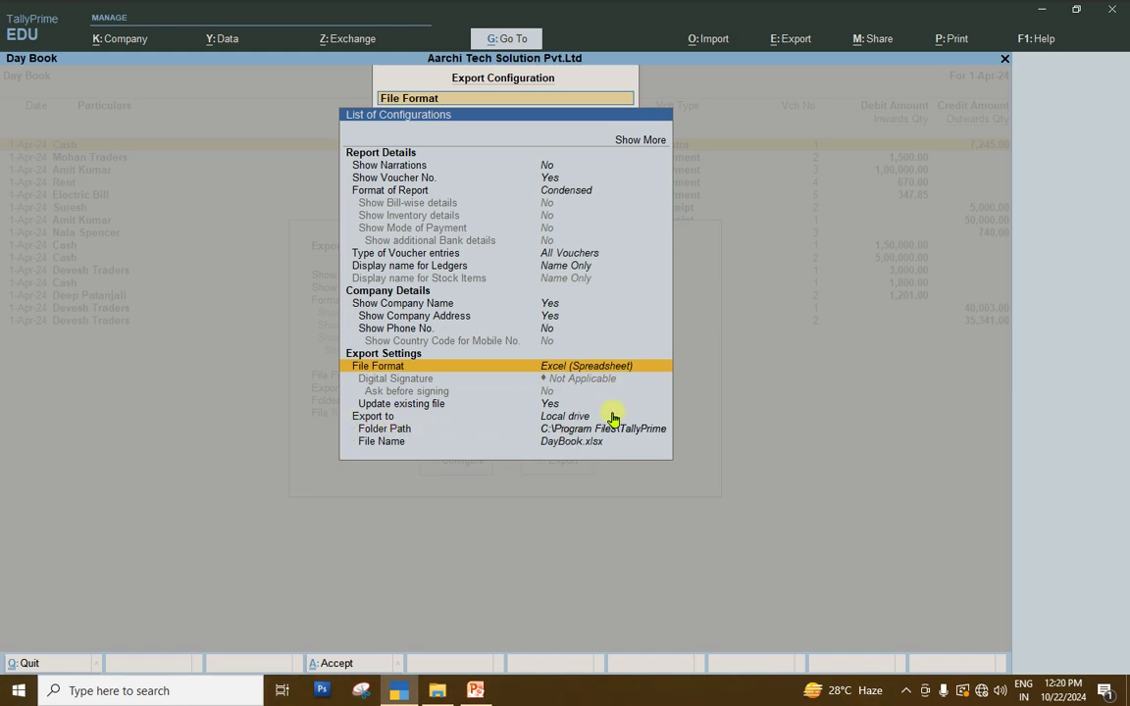
Set the Day Book's export folder path to E:\Tally on the local drive
click(575, 421)
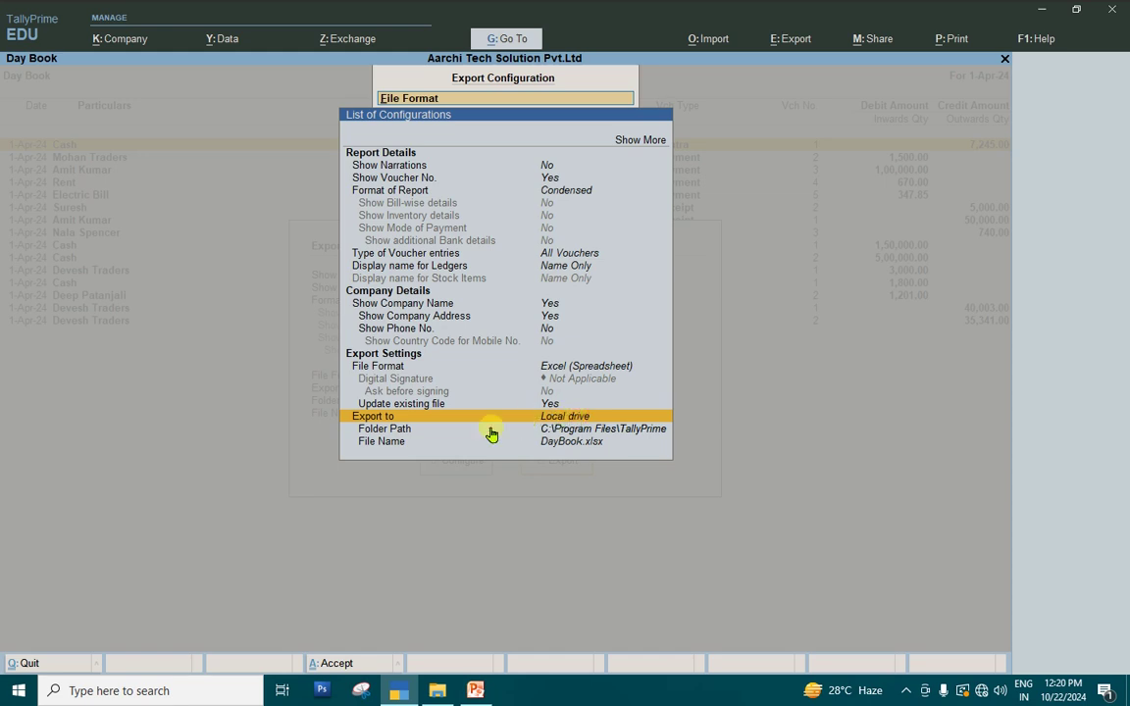
click(593, 430)
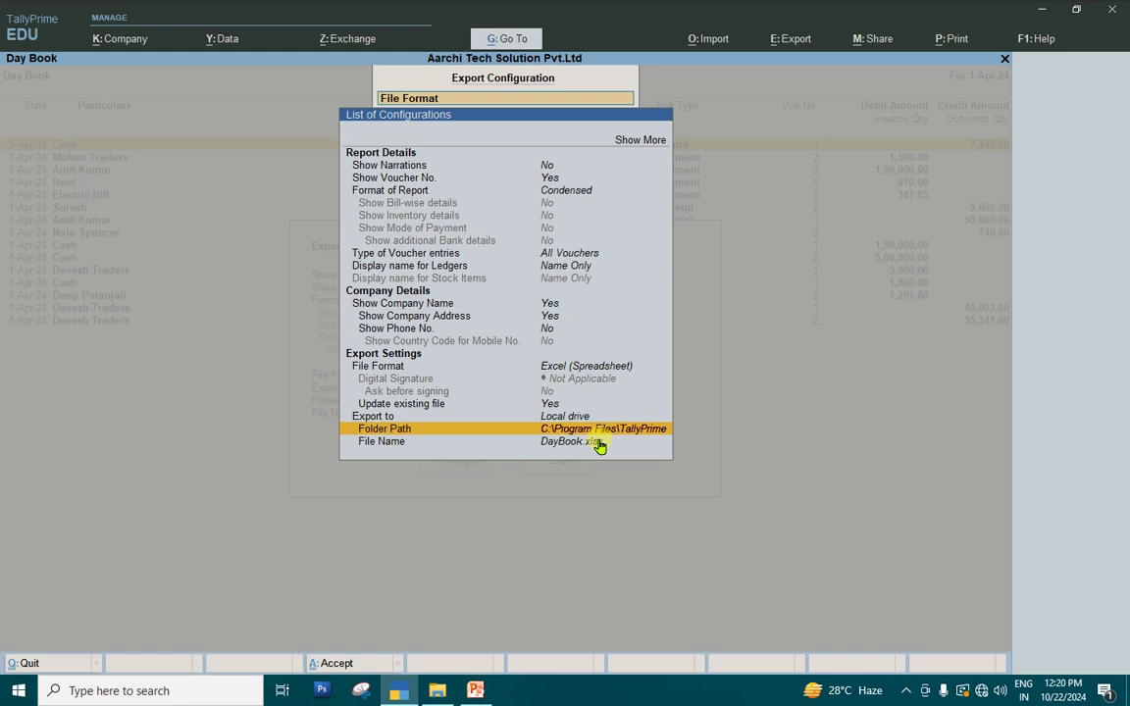
key(Return)
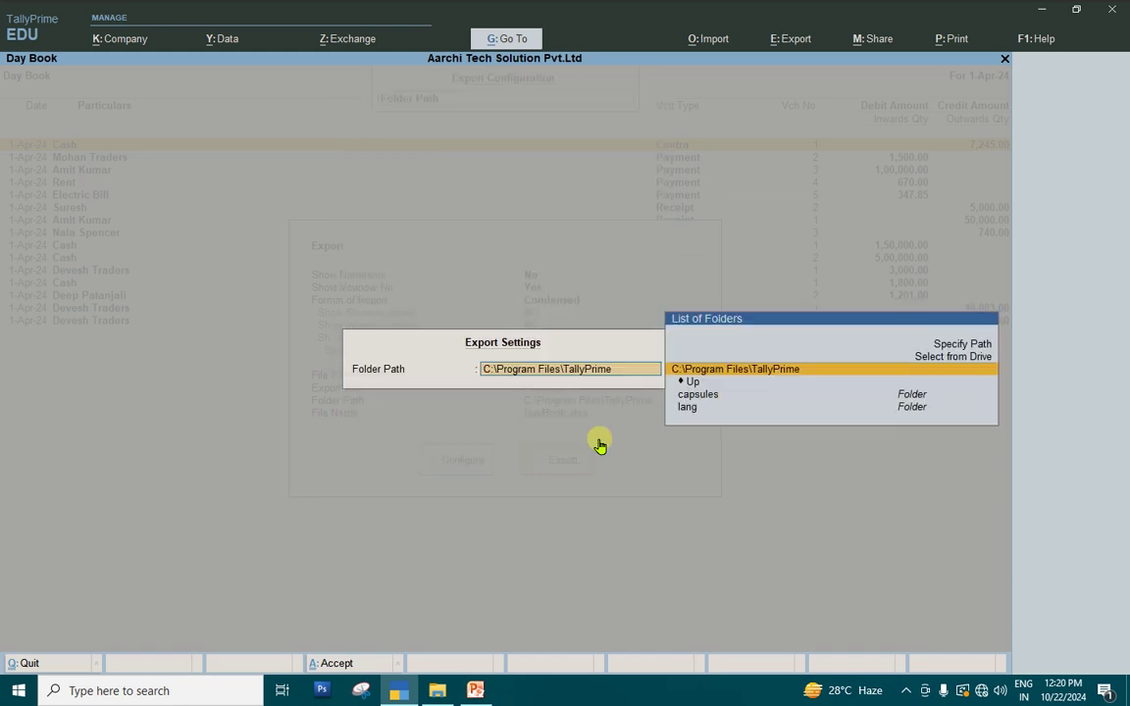
click(959, 360)
click(960, 360)
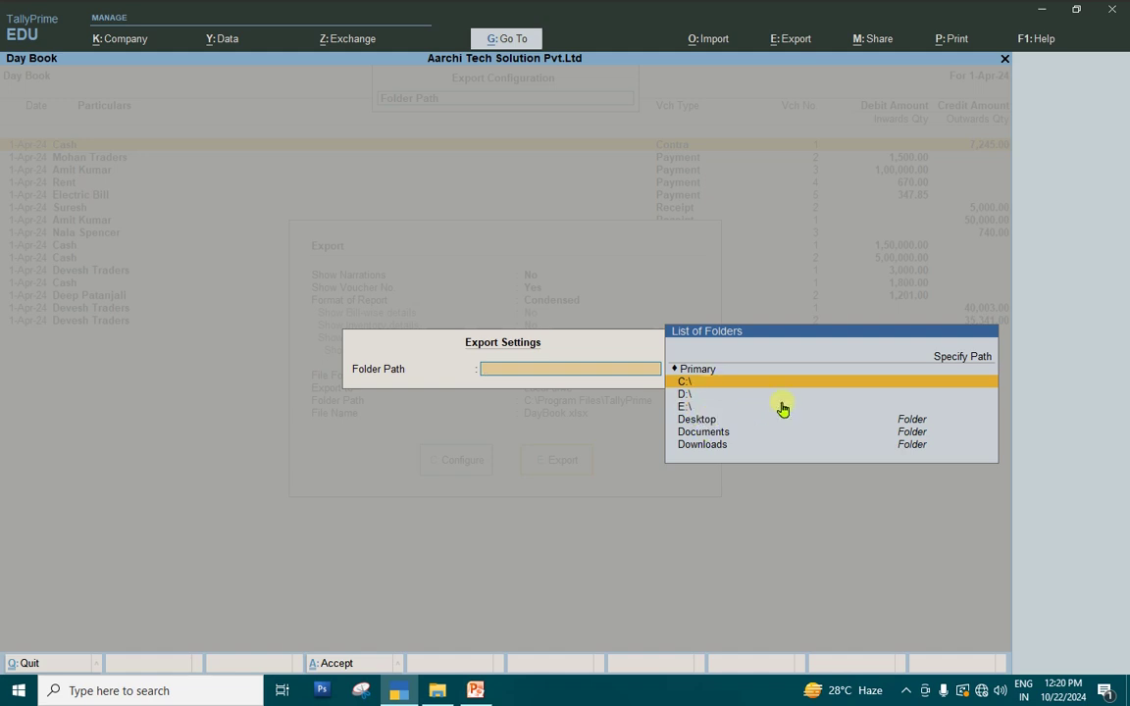
click(685, 408)
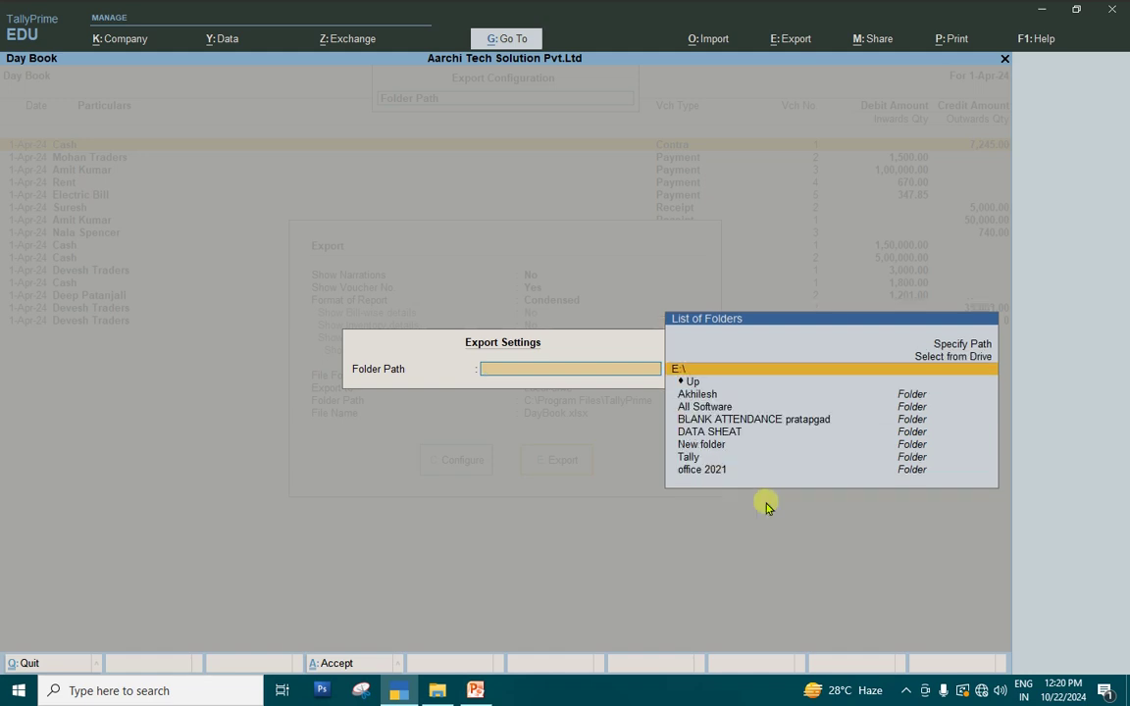
key(Return)
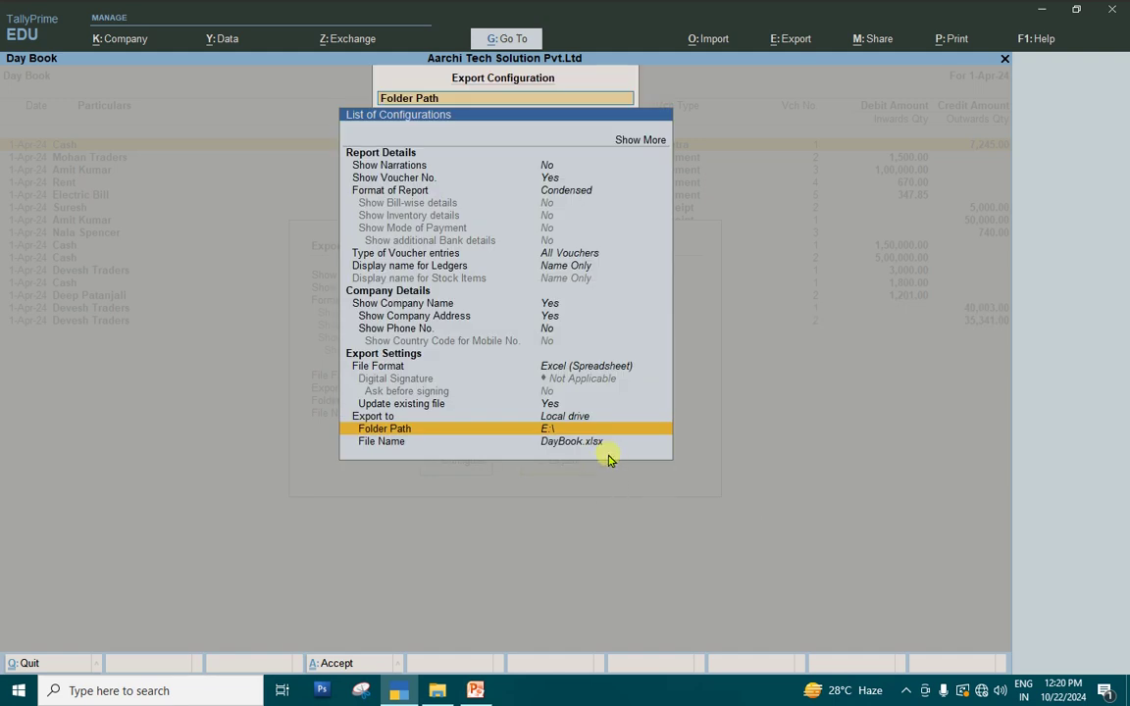
key(Return)
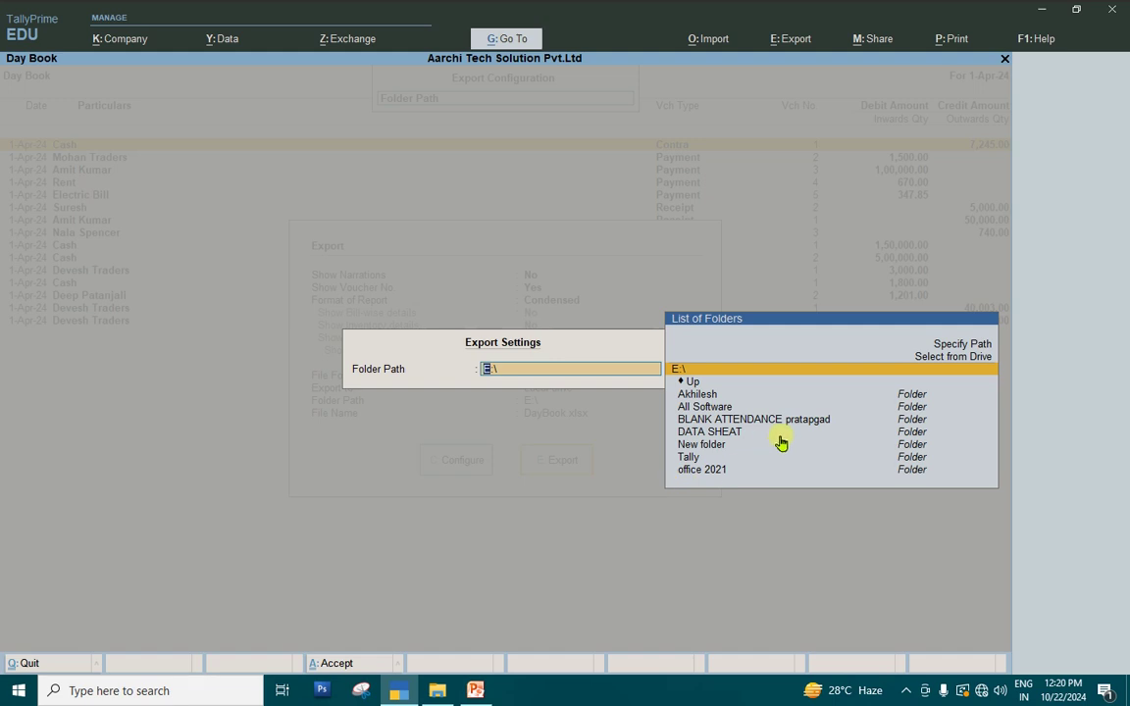
click(689, 457)
click(690, 457)
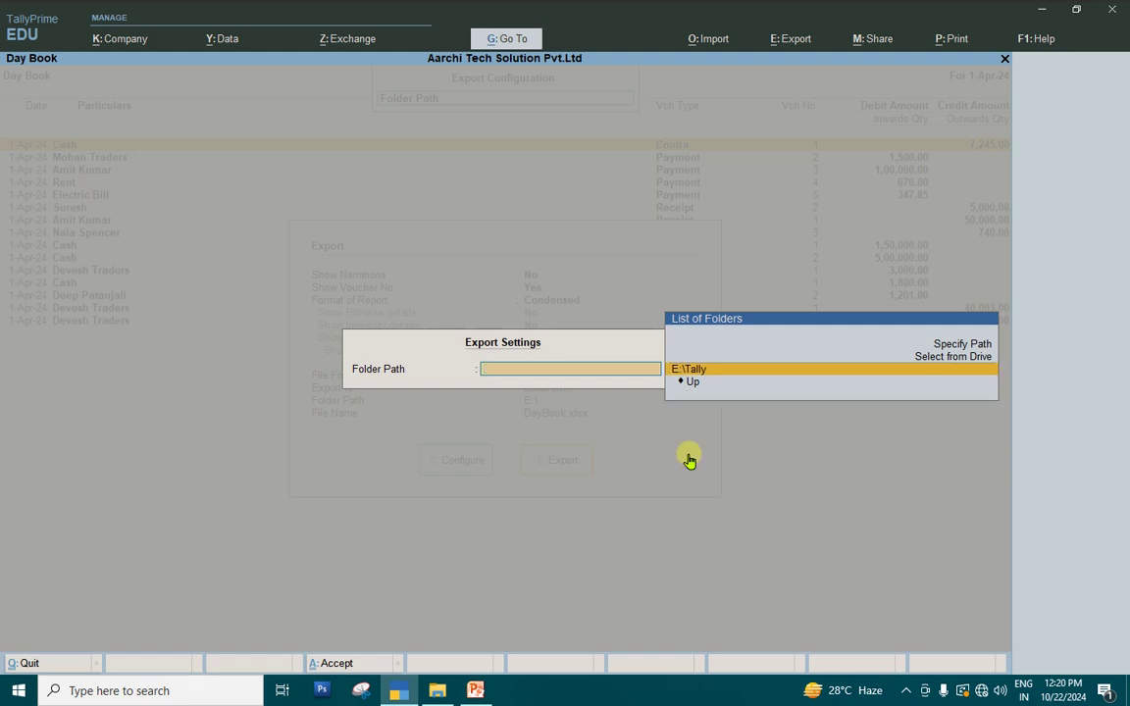
key(Return)
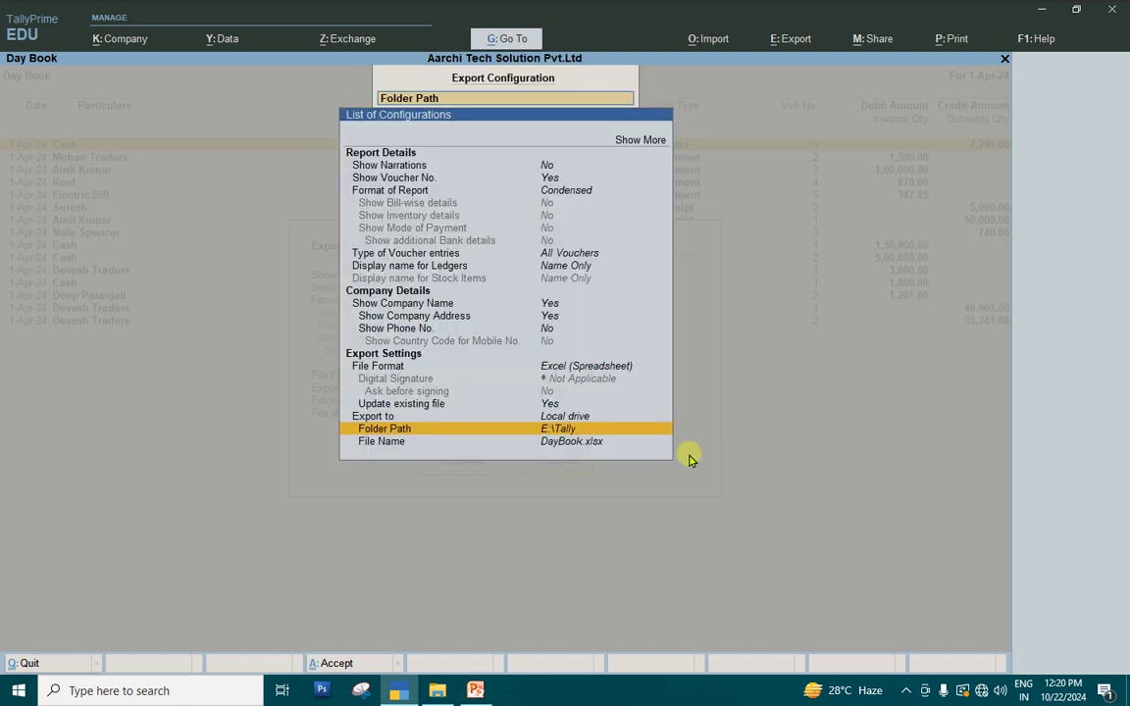
click(598, 432)
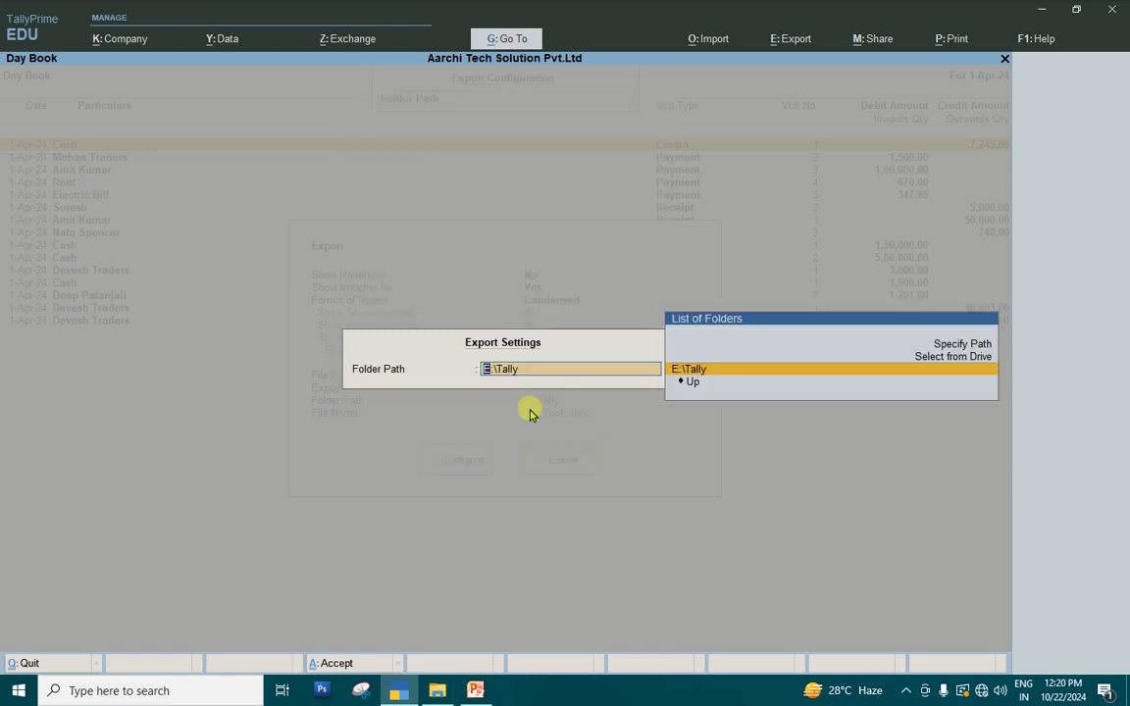
key(Escape)
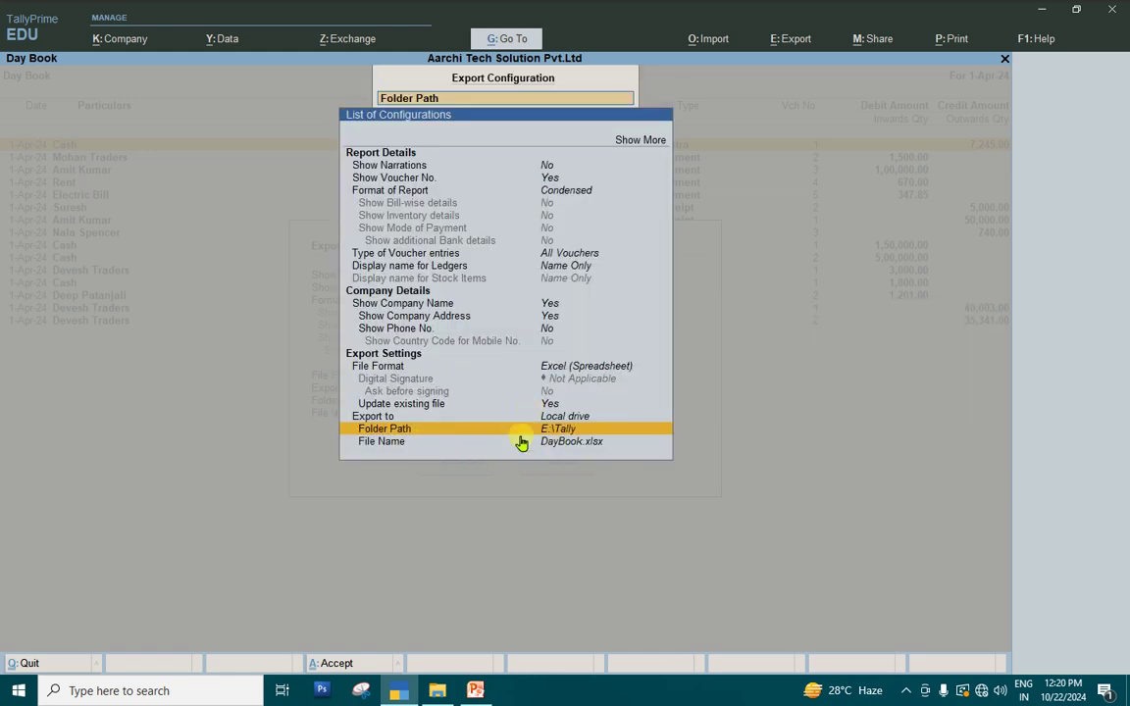
click(557, 445)
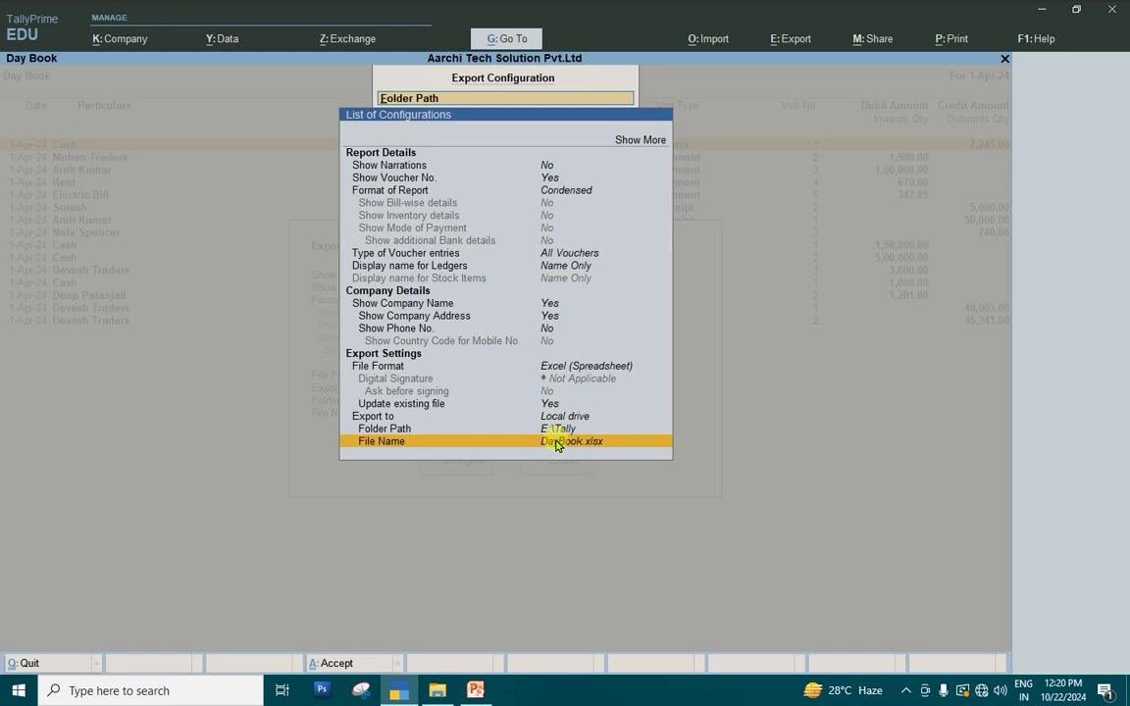
text(Repor)
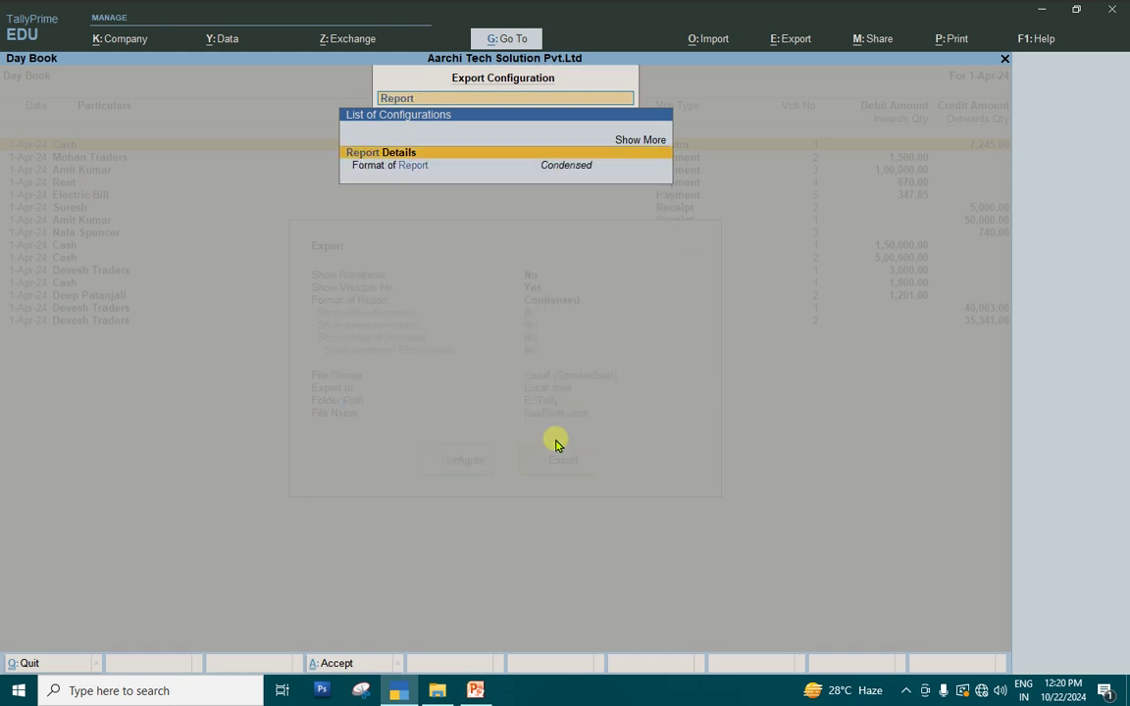
text(t)
key(BackSpace)
key(BackSpace)
key(BackSpace)
key(BackSpace)
key(BackSpace)
key(BackSpace)
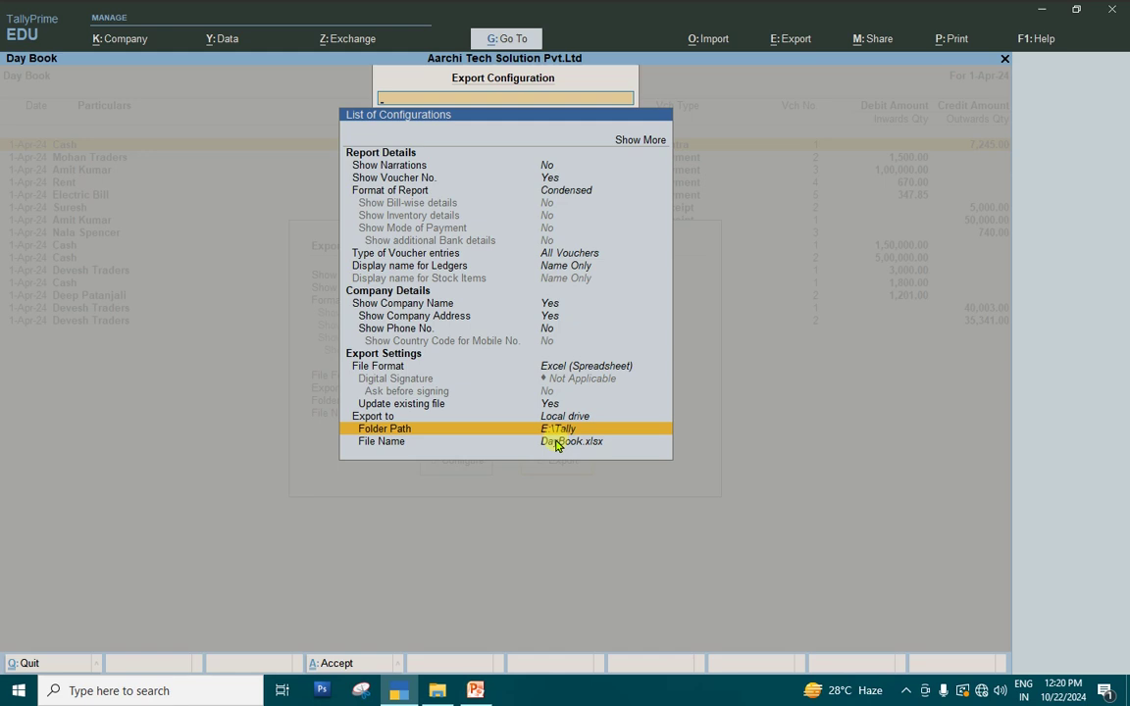
Set the export file name to report and accept the export configuration
click(556, 442)
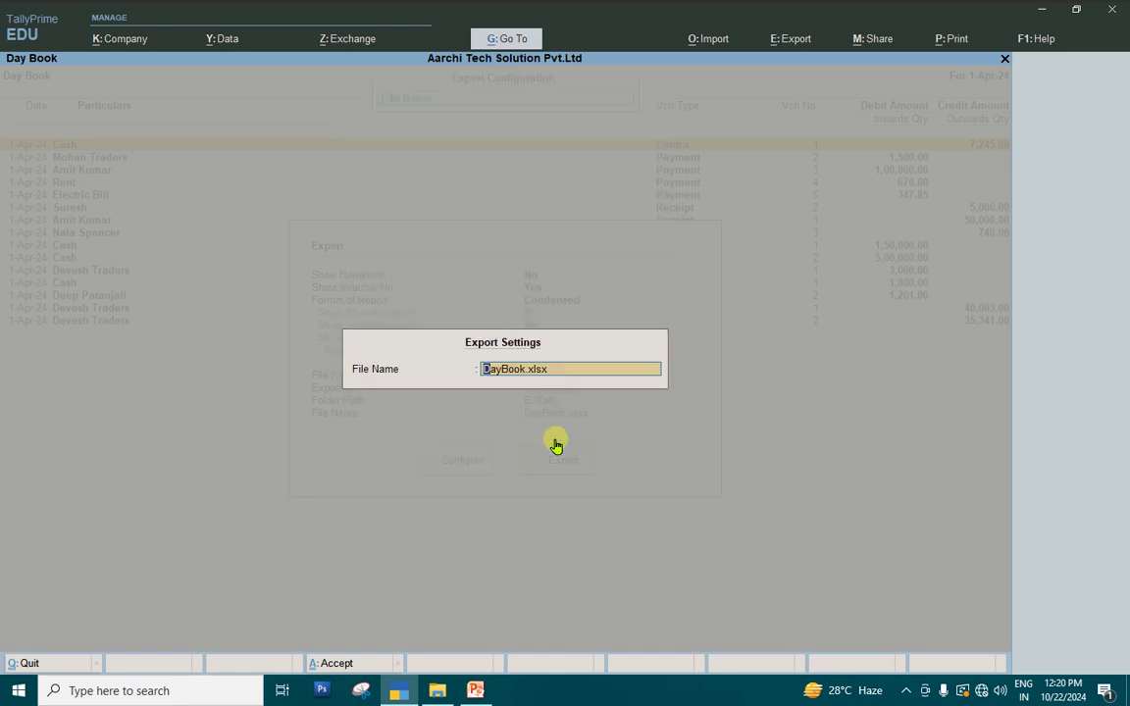
text(report)
key(Return)
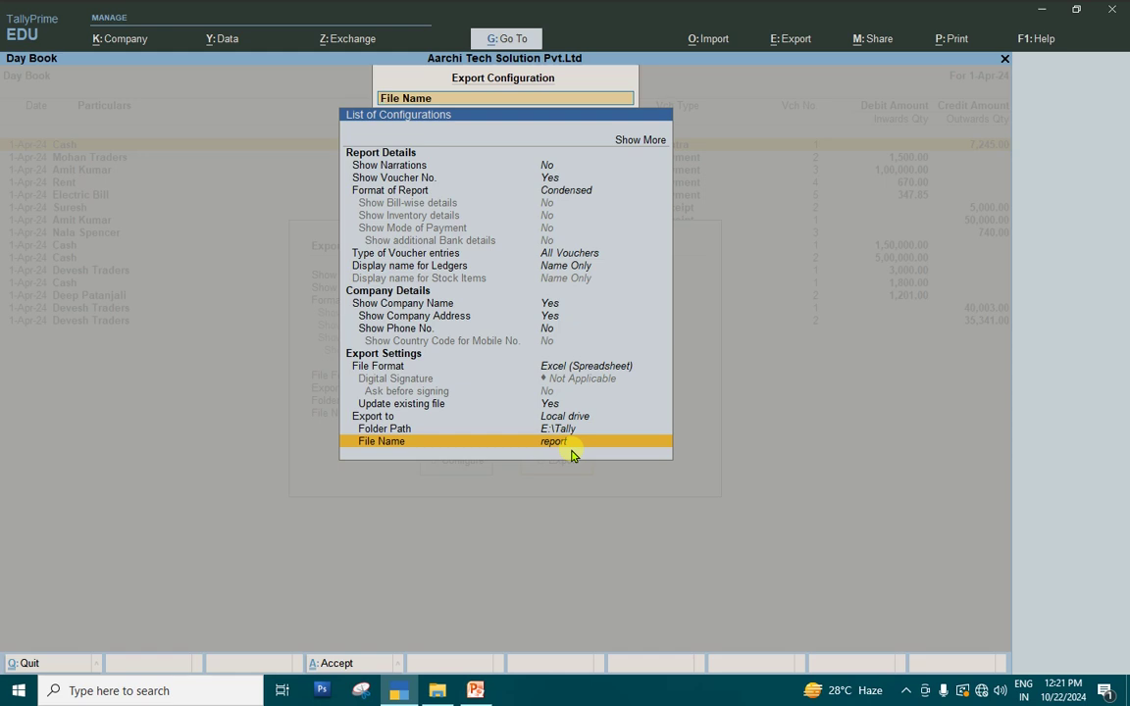
key(ctrl+a)
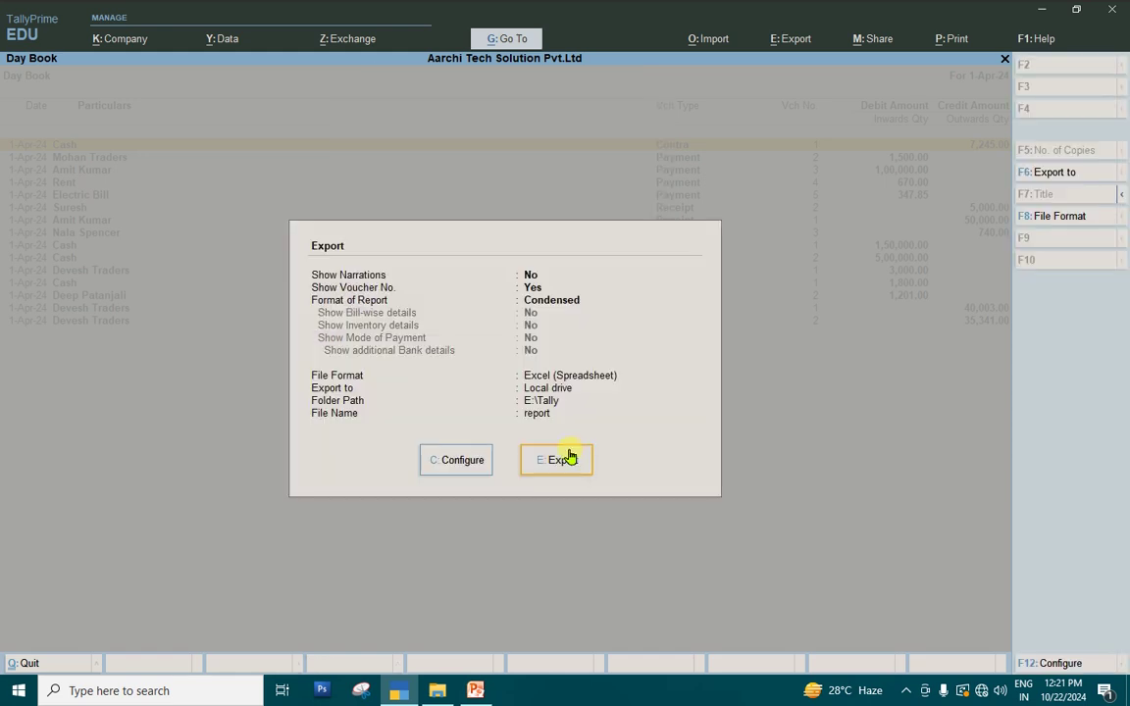
Export the Day Book and check the voucher table from A7 to F23 in the opened Excel workbook, then return to TallyPrime
click(565, 469)
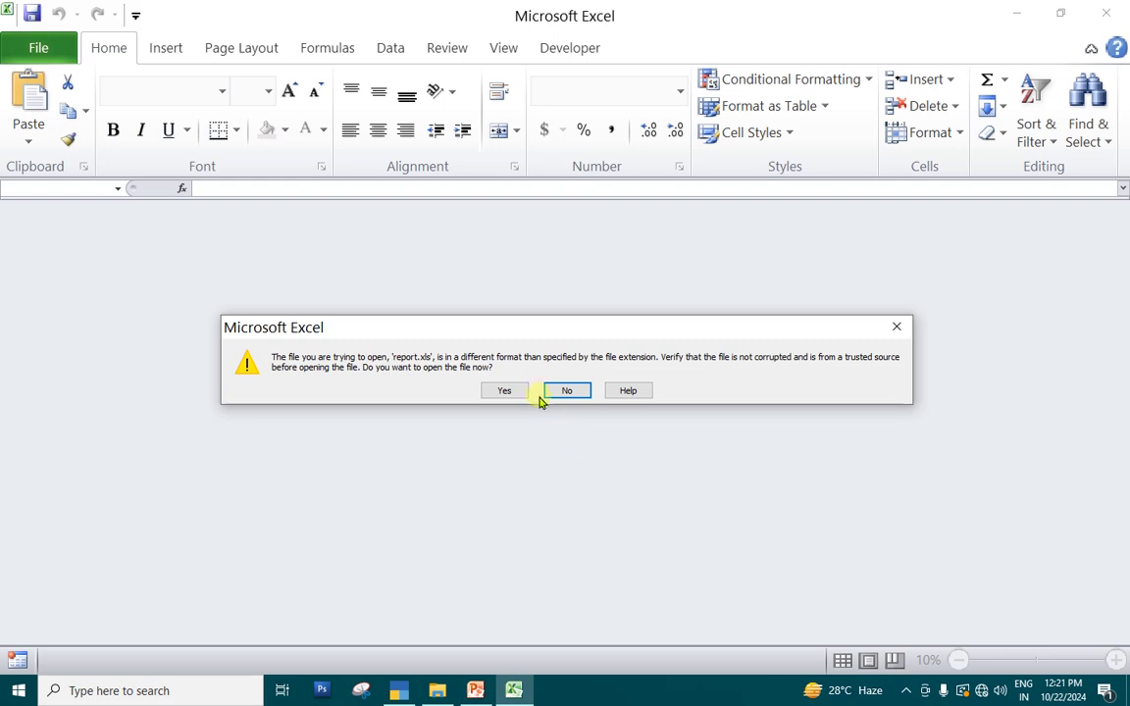
click(503, 390)
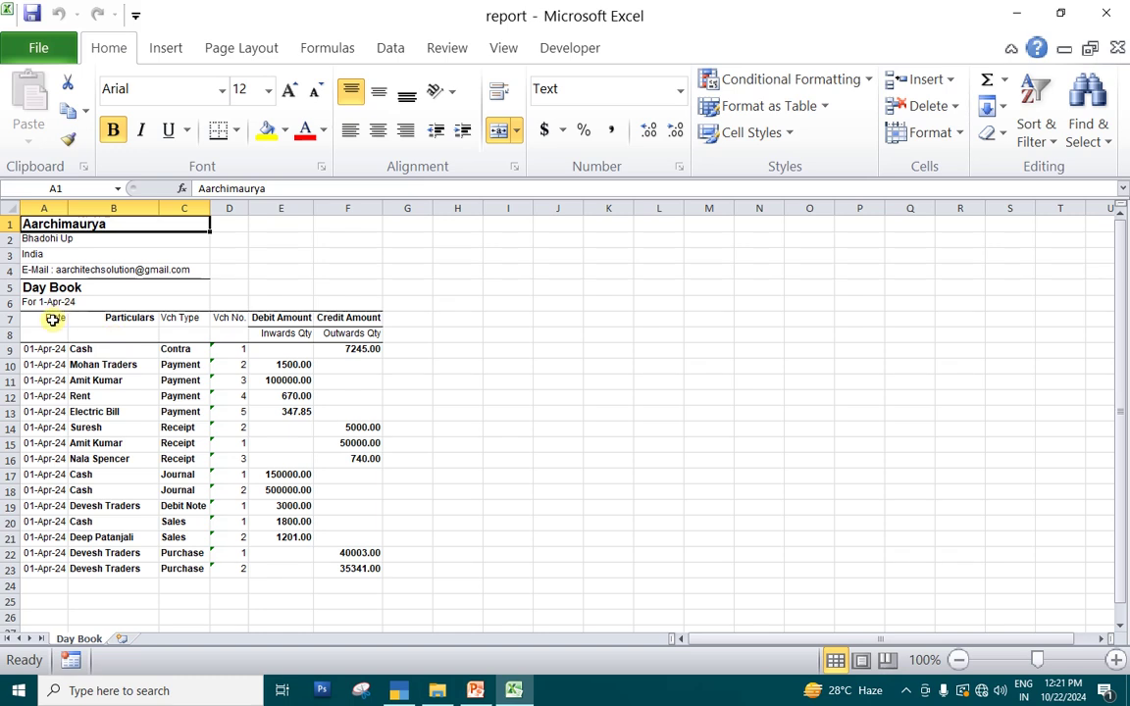
drag(55, 317, 350, 568)
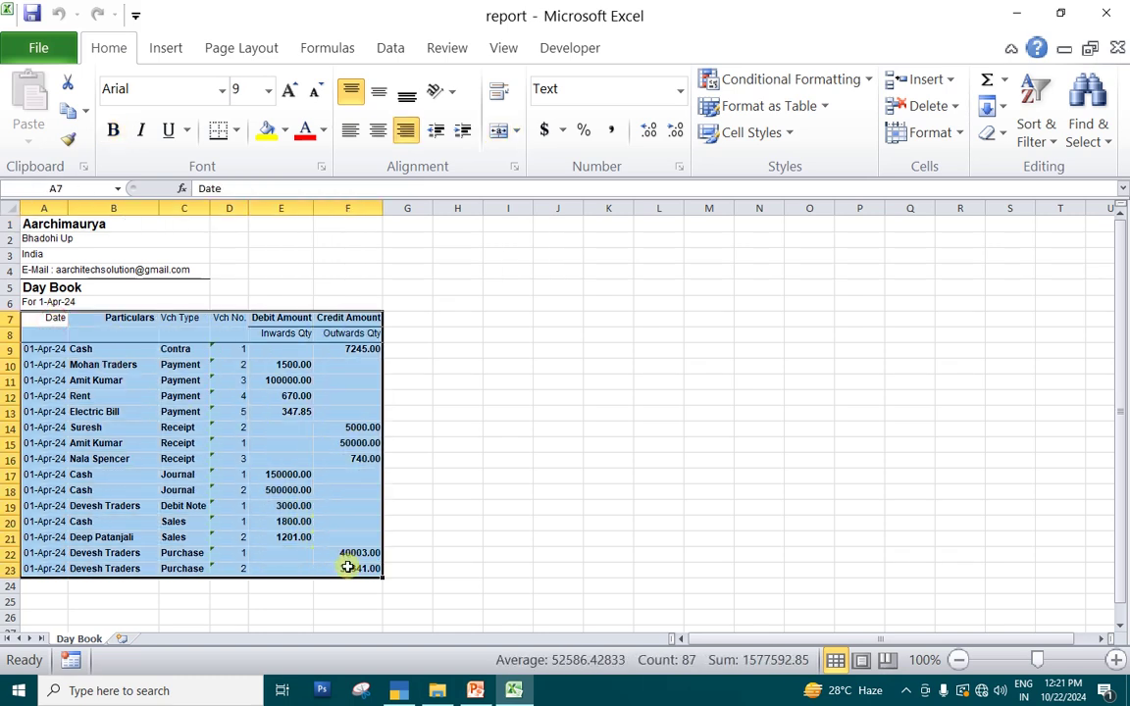
click(457, 541)
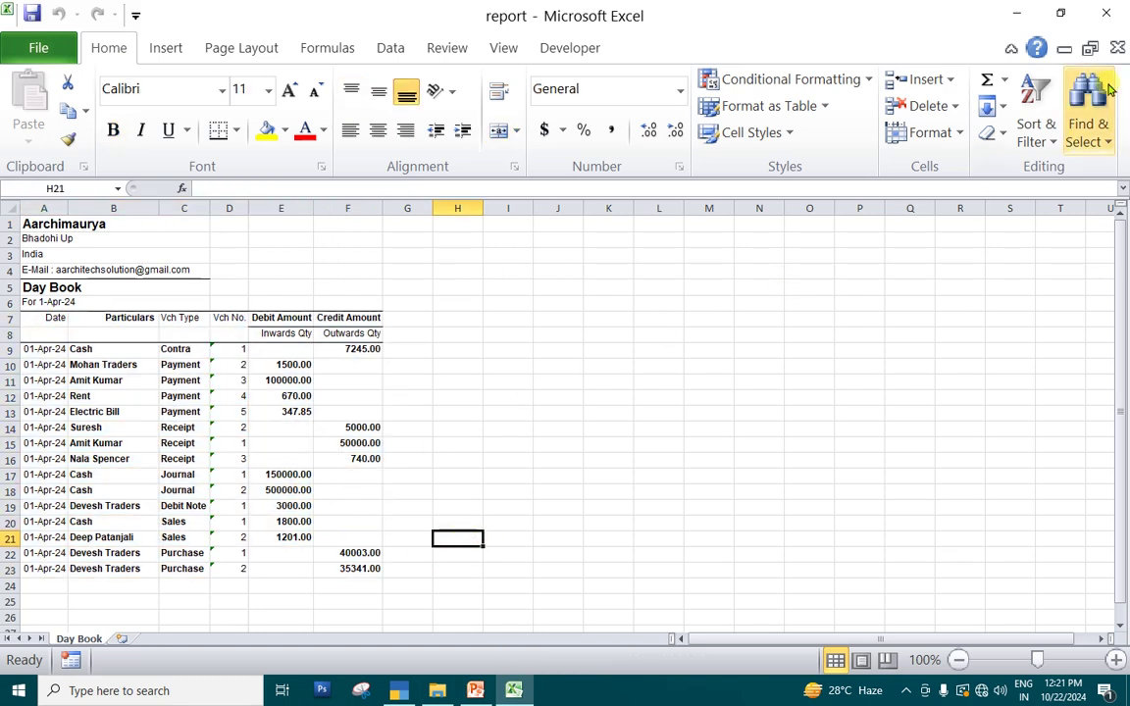
click(1017, 14)
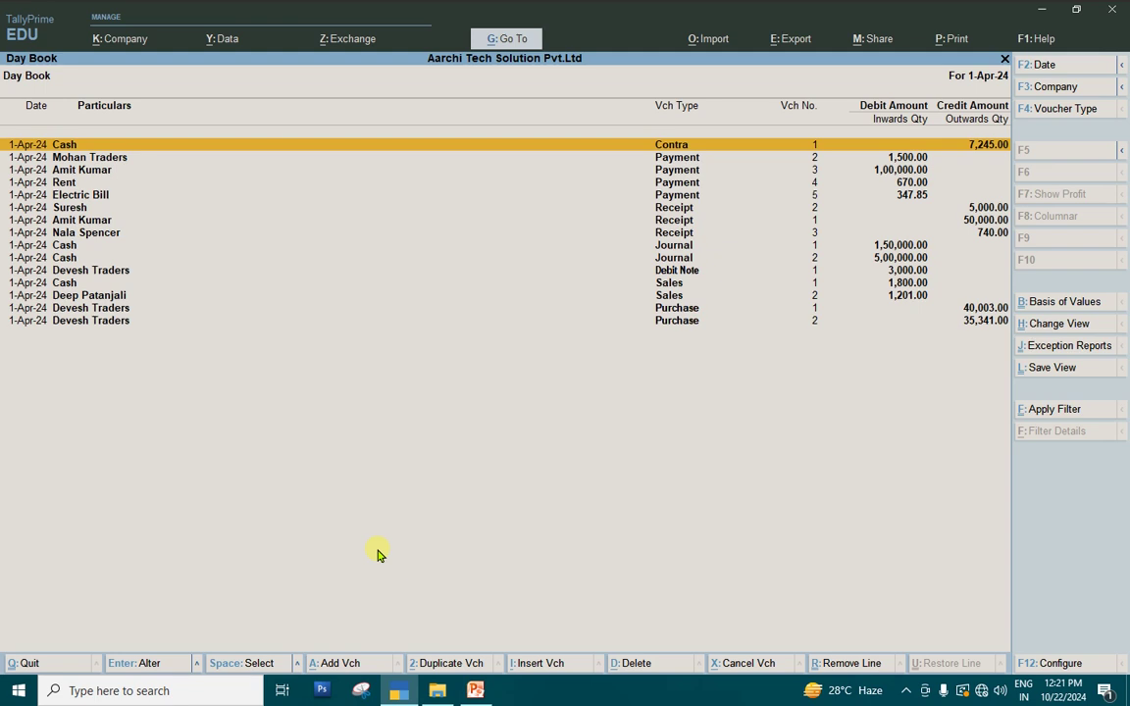
Open Purchase voucher No. 1 for Devesh Traders from the Day Book
key(Down)
key(Down)
key(Down)
key(Down)
key(Down)
key(Down)
key(Down)
key(Down)
key(Down)
key(Down)
key(Down)
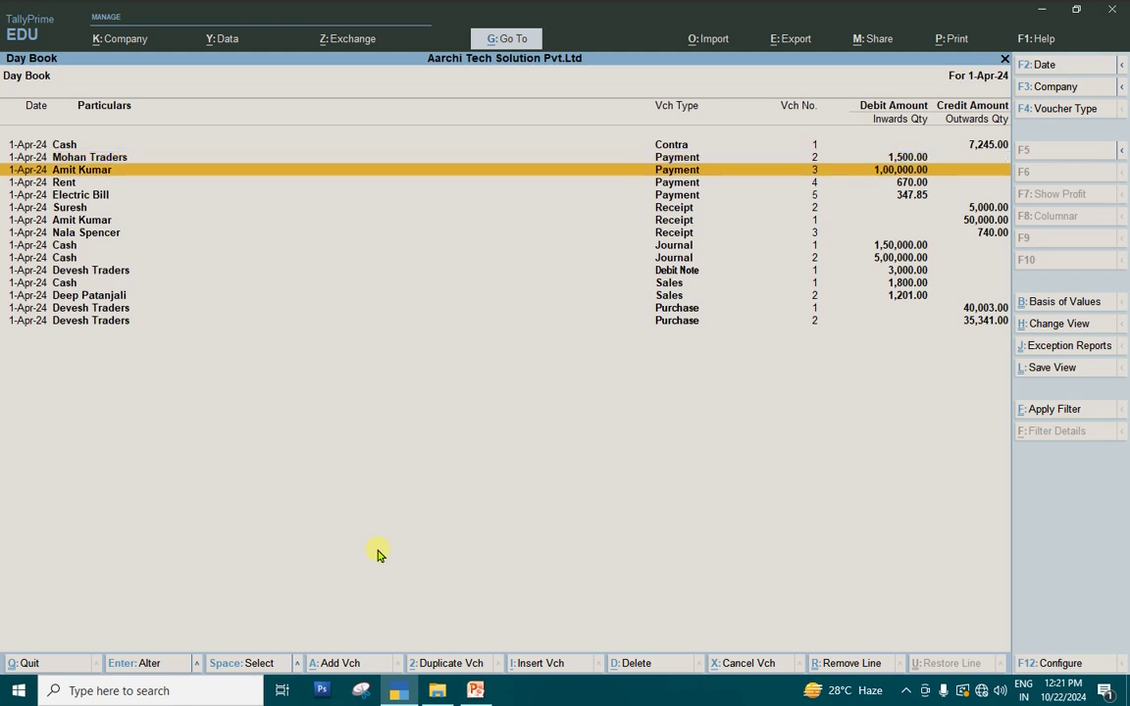
key(Down)
key(Down)
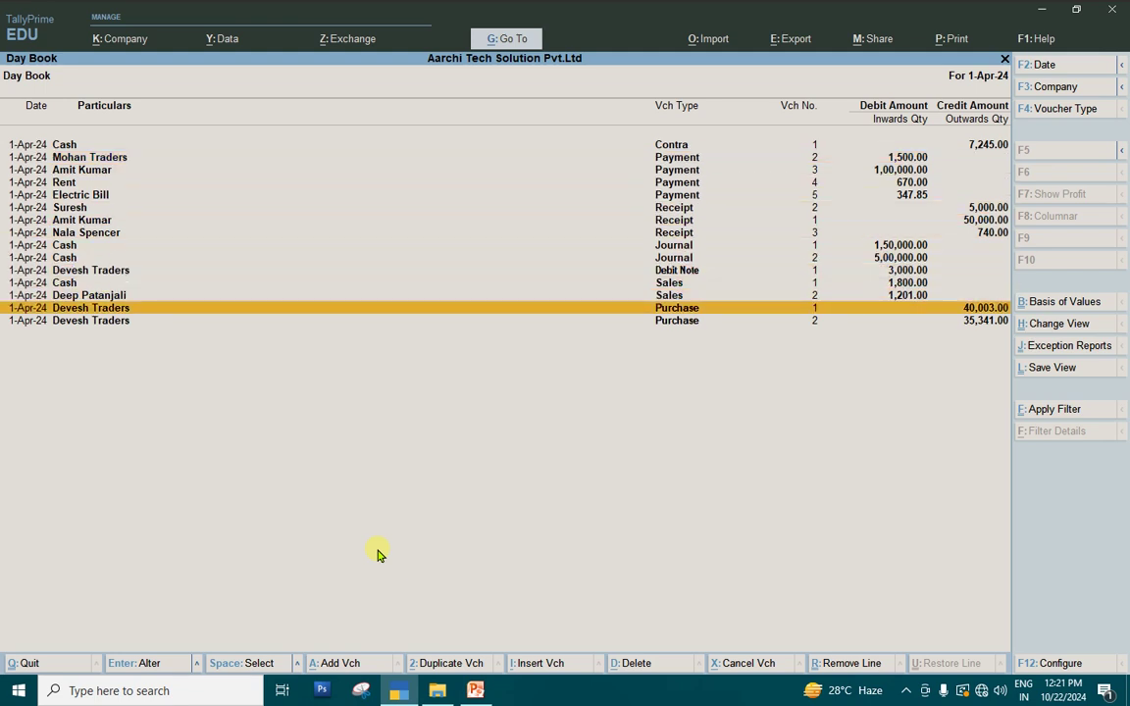
key(Return)
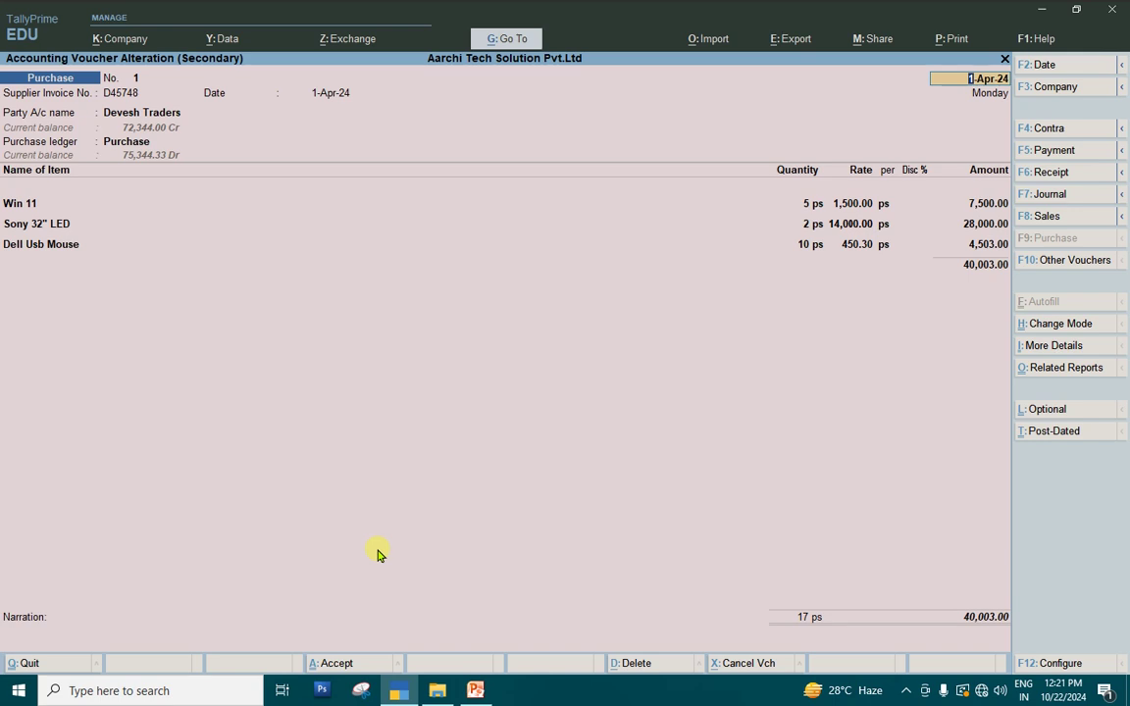
Configure the current voucher's export with file format PDF (Read-only document) and digital signature Not Applicable
key(ctrl)
key(alt+e)
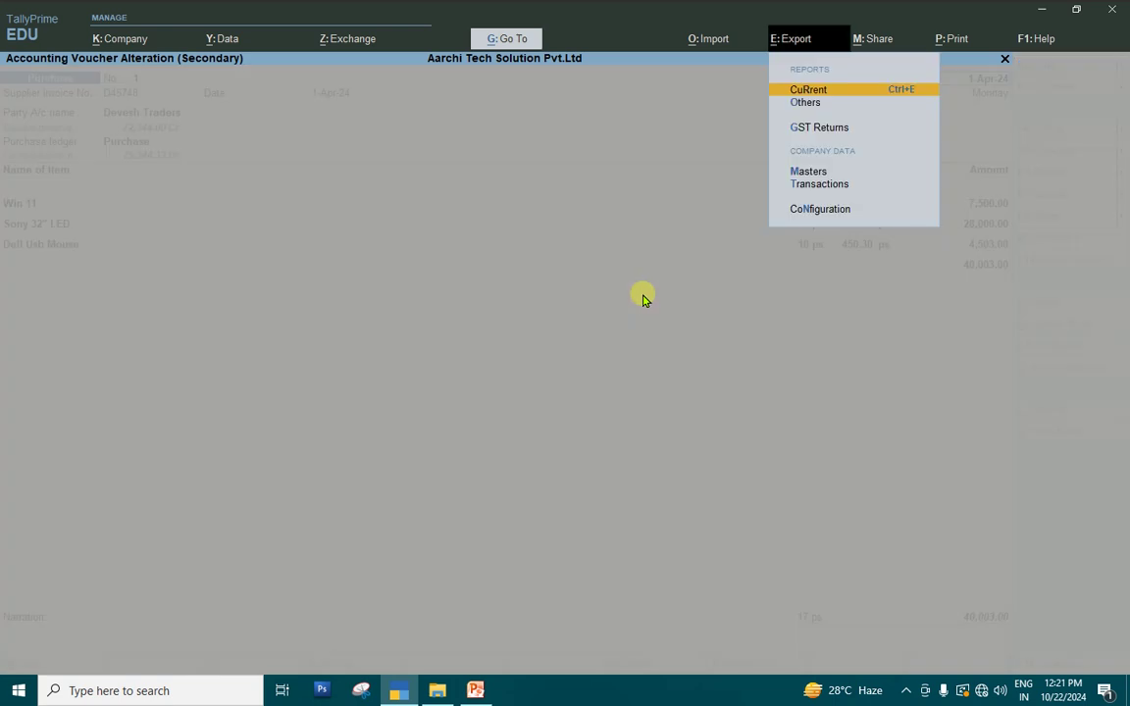
click(797, 92)
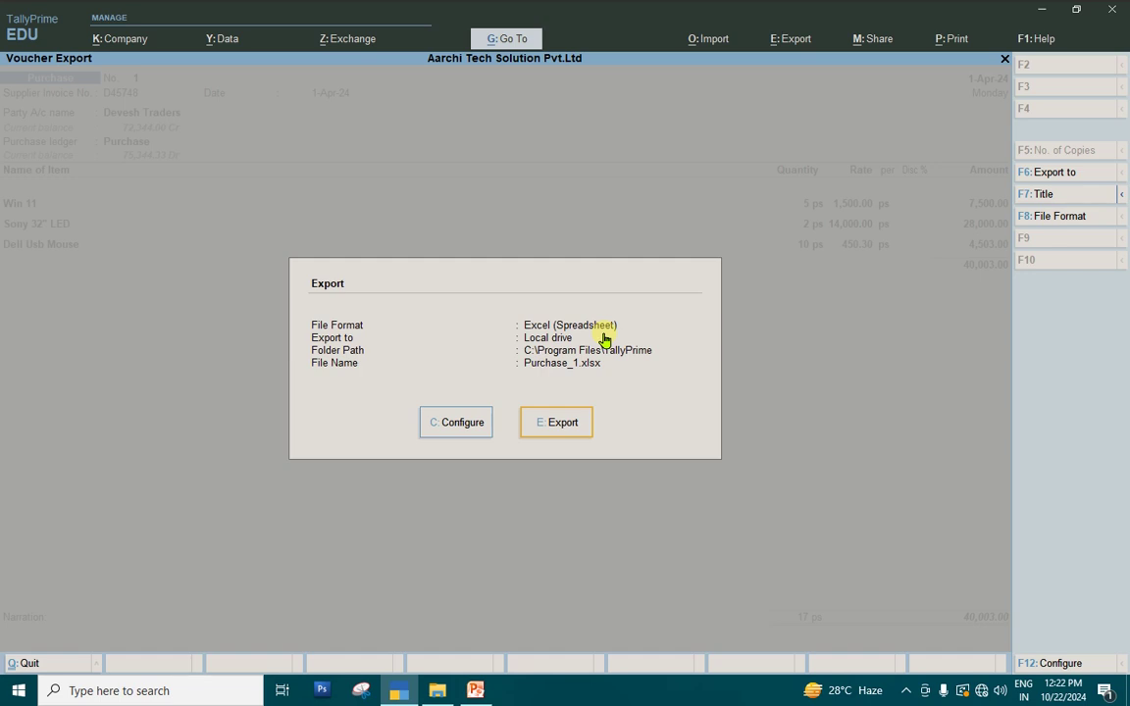
click(471, 423)
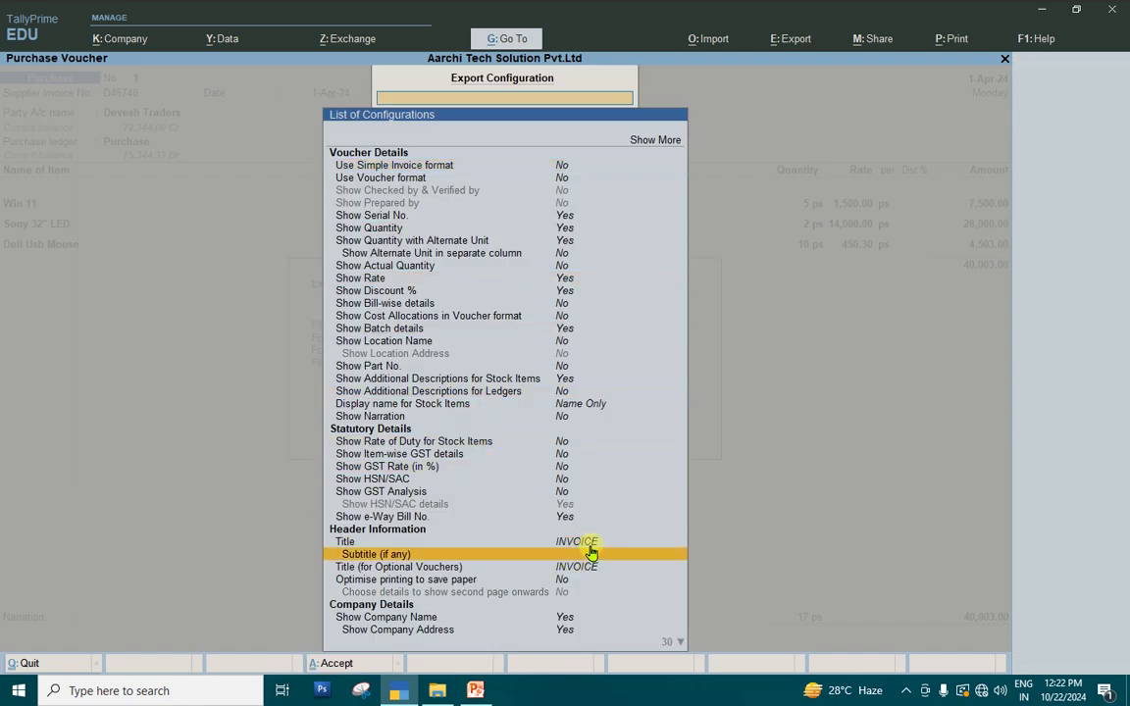
scroll(591, 553, down, 10)
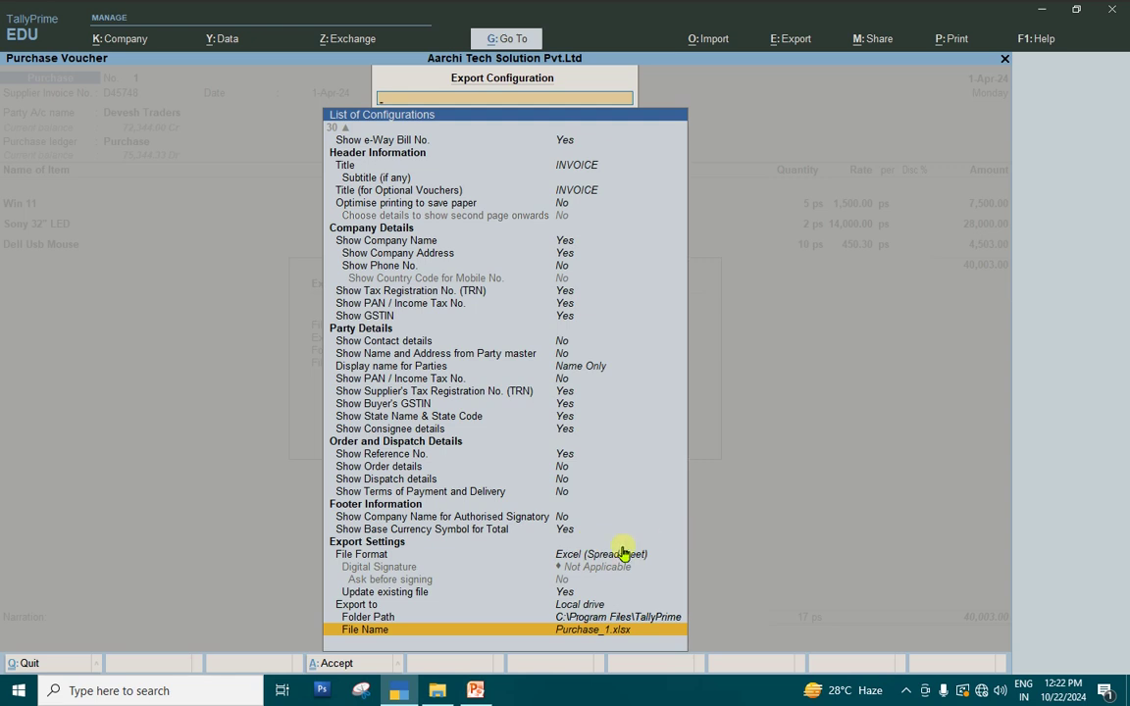
click(622, 554)
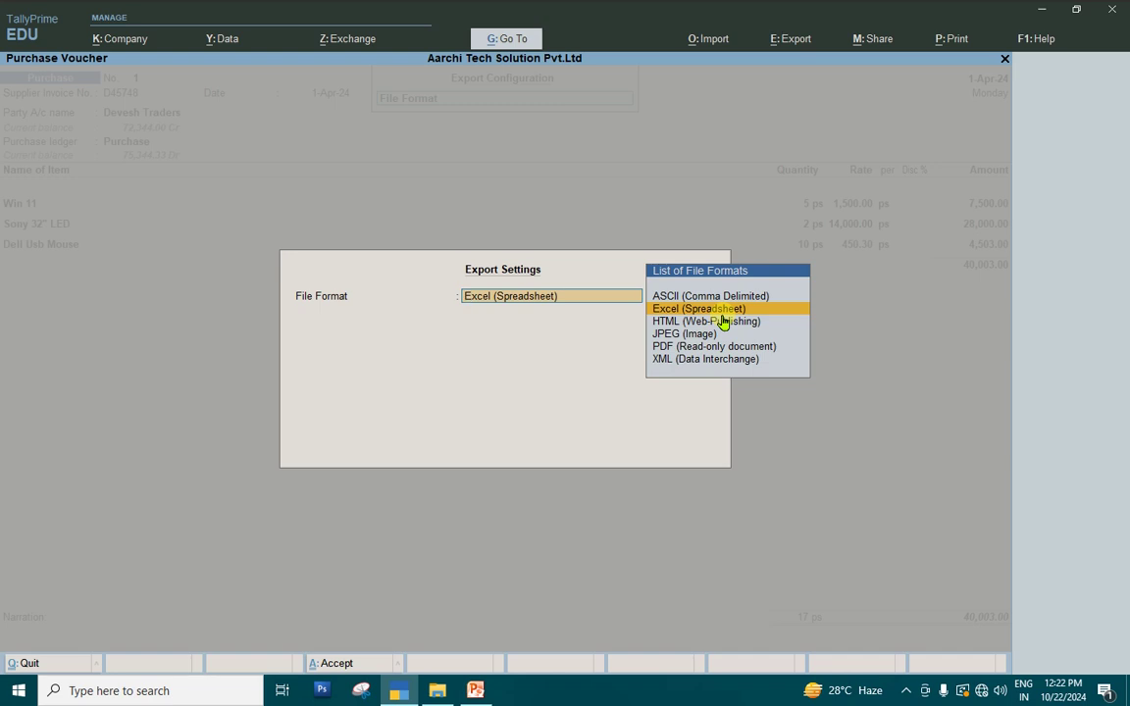
click(731, 348)
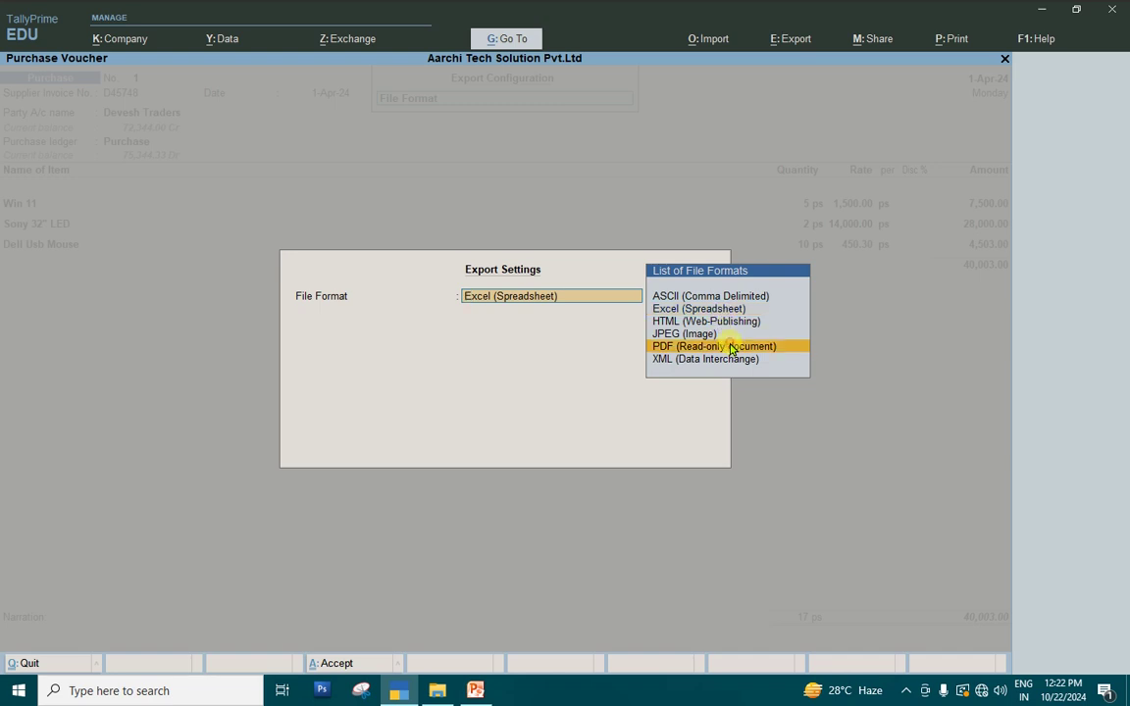
click(731, 348)
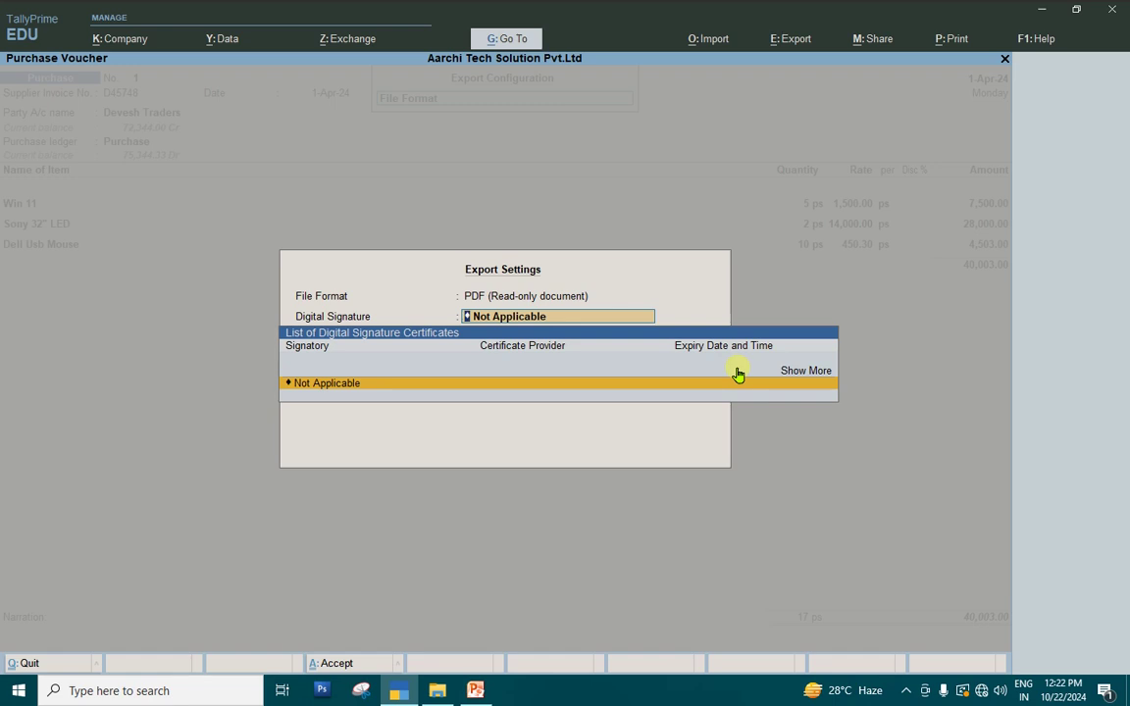
key(Return)
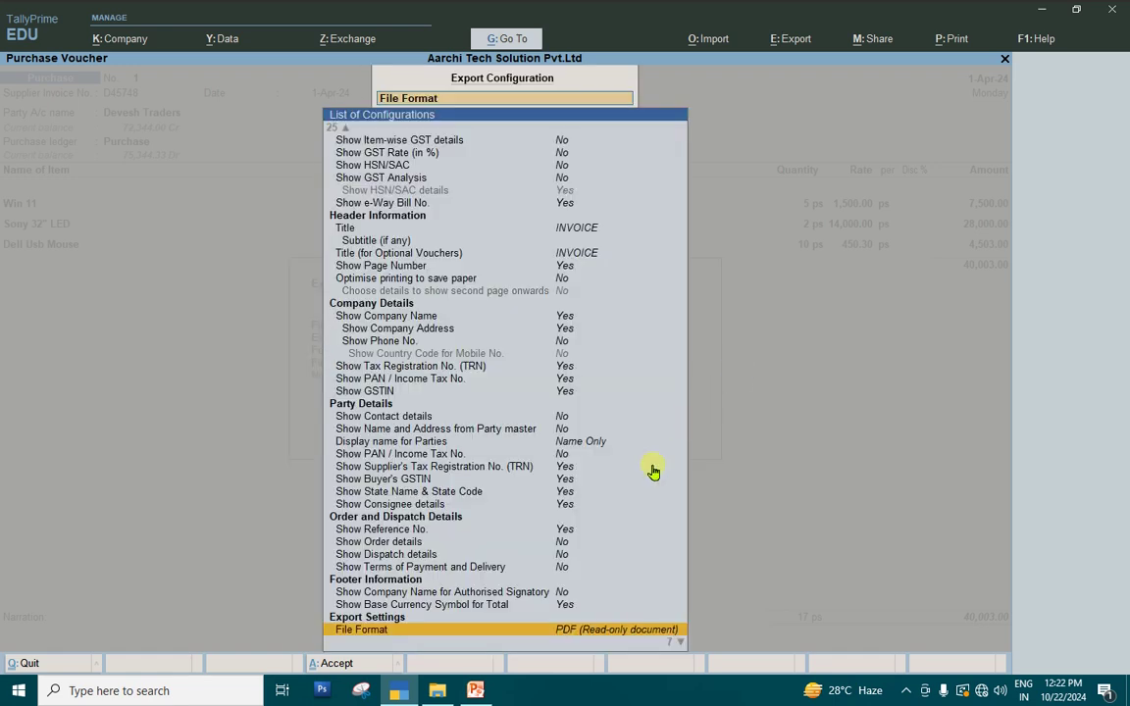
Set the voucher's export folder path to E:\Tally, dismissing the Windows Backup notification
key(Down)
key(Down)
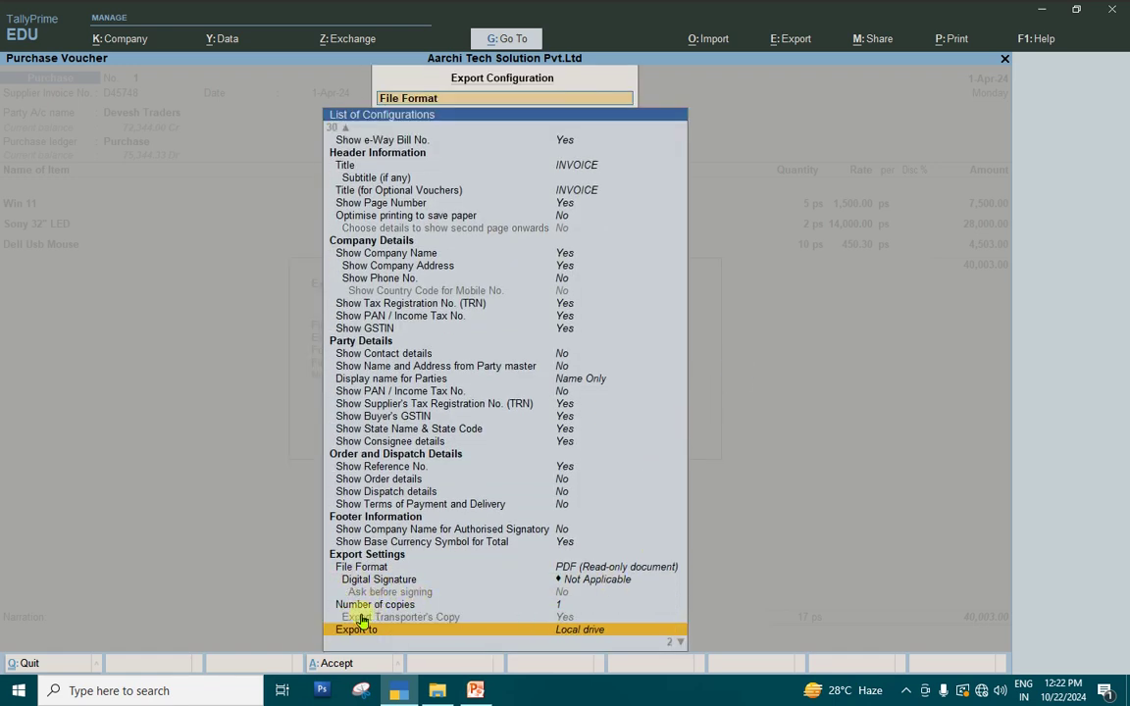
key(Down)
key(Down)
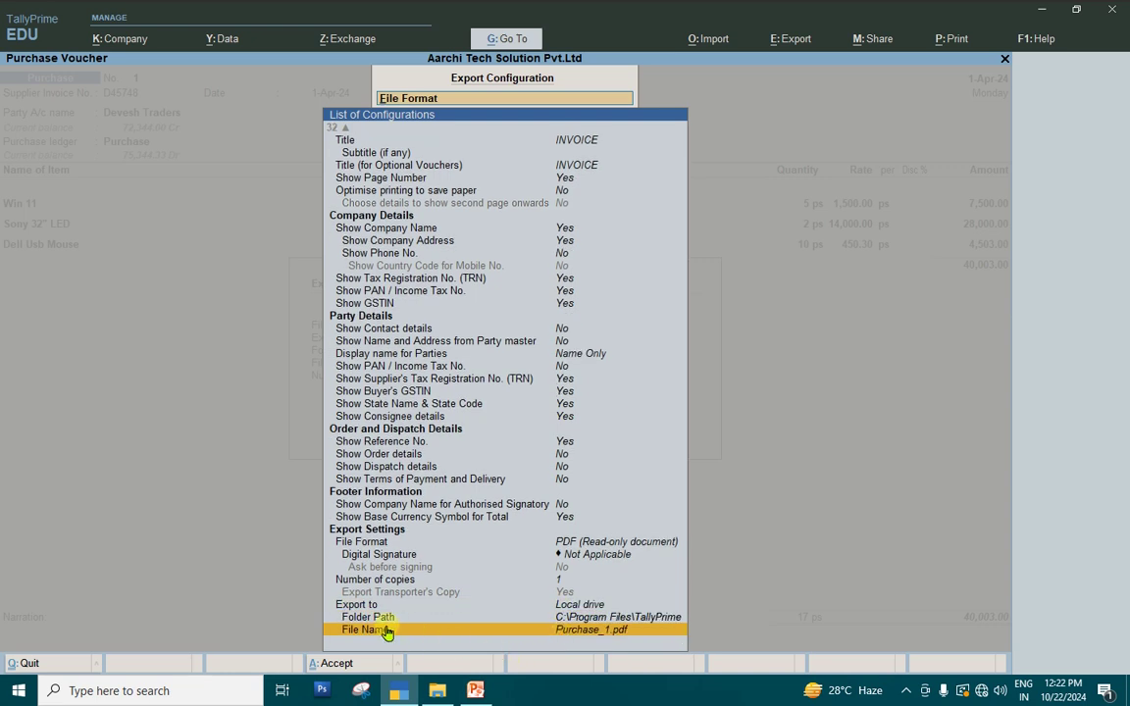
click(611, 618)
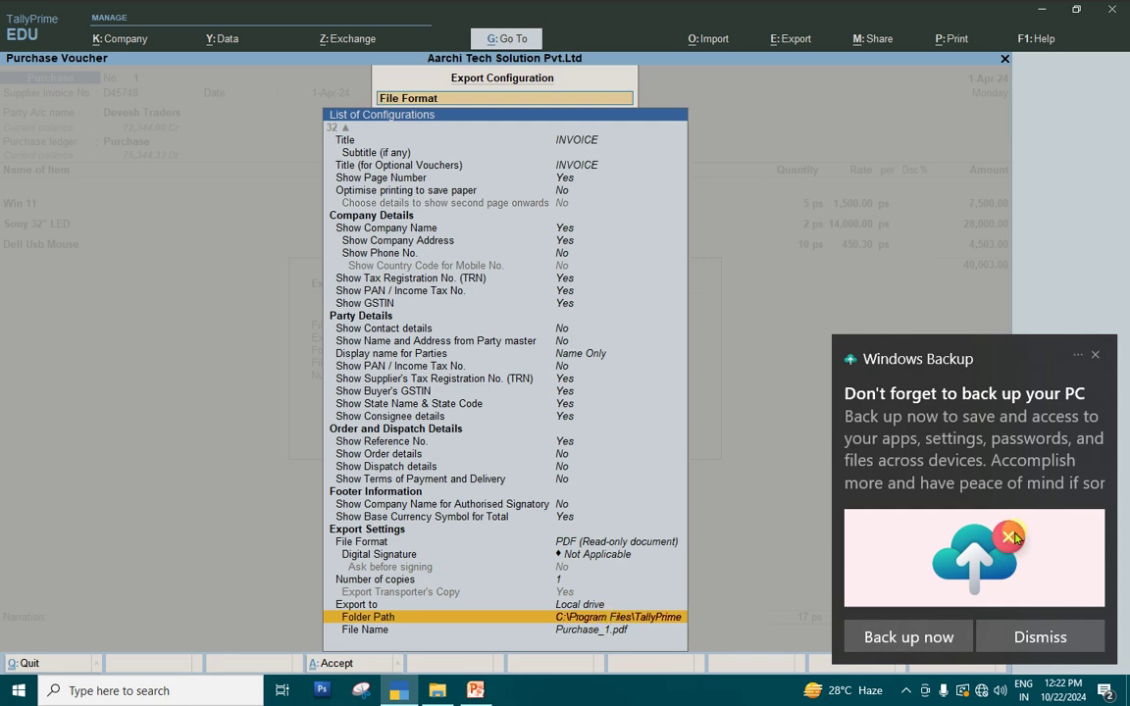
click(1097, 354)
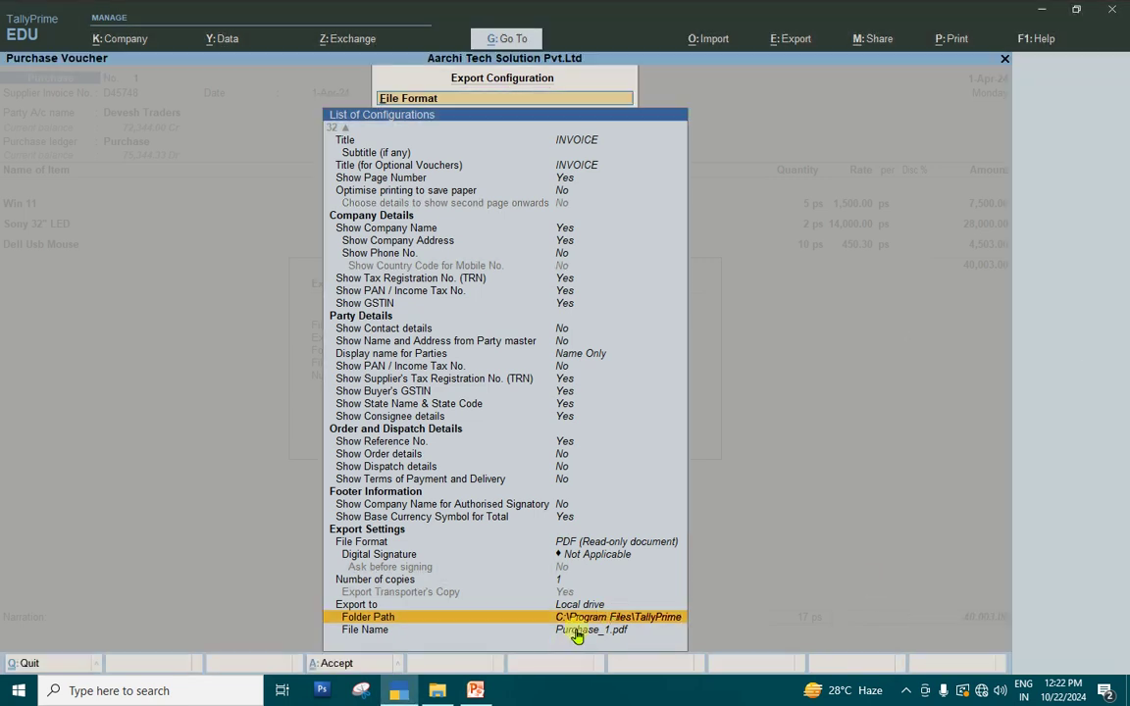
key(Return)
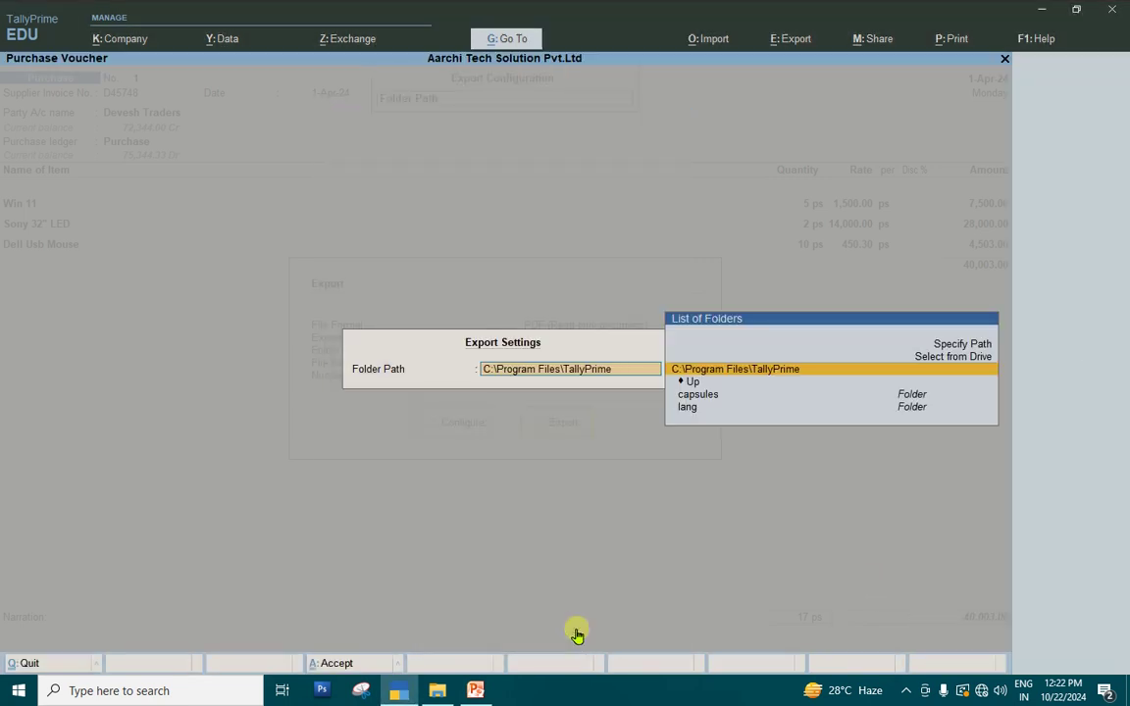
click(951, 357)
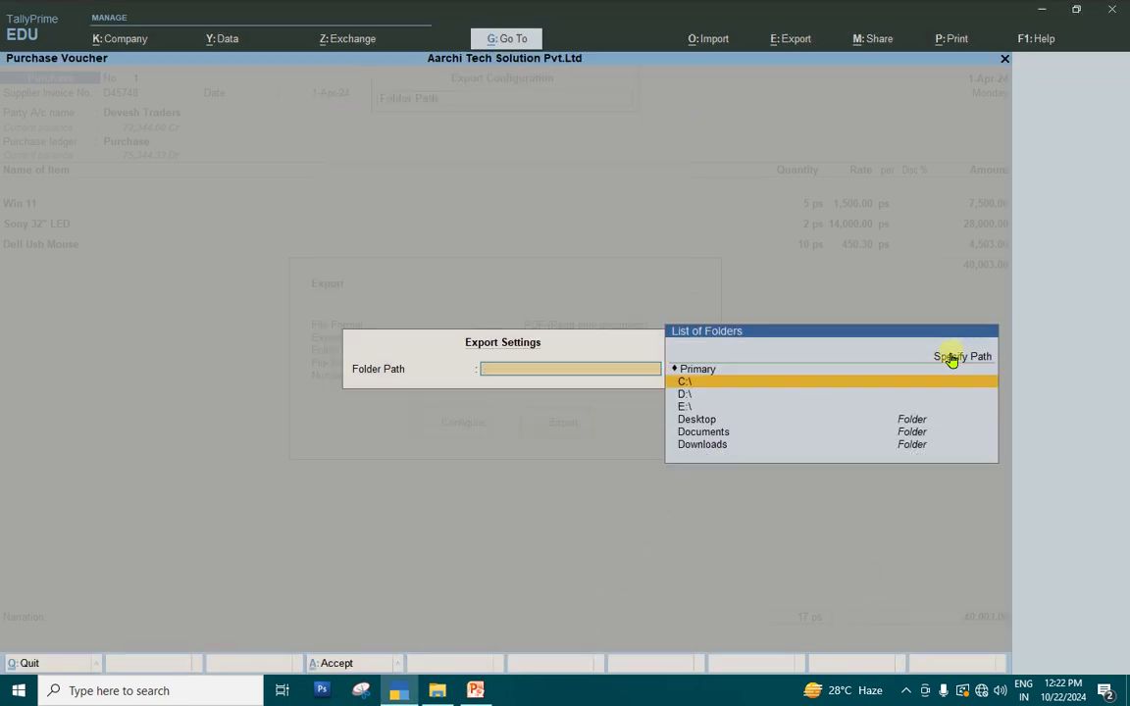
click(684, 406)
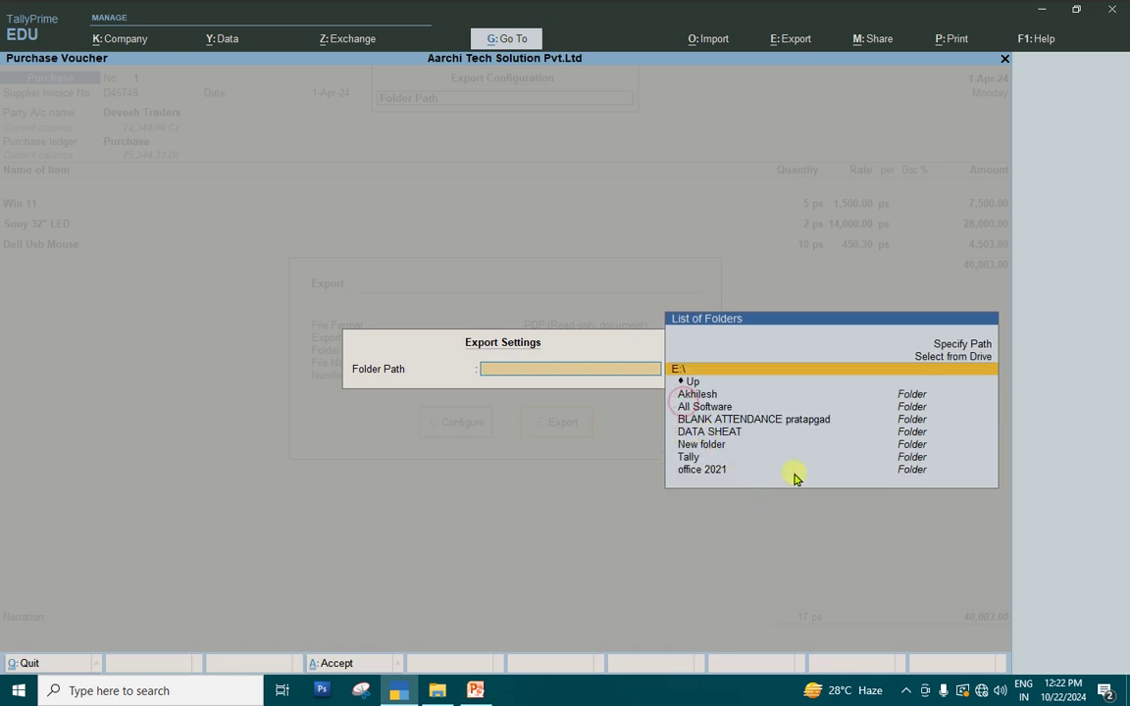
click(708, 458)
key(Return)
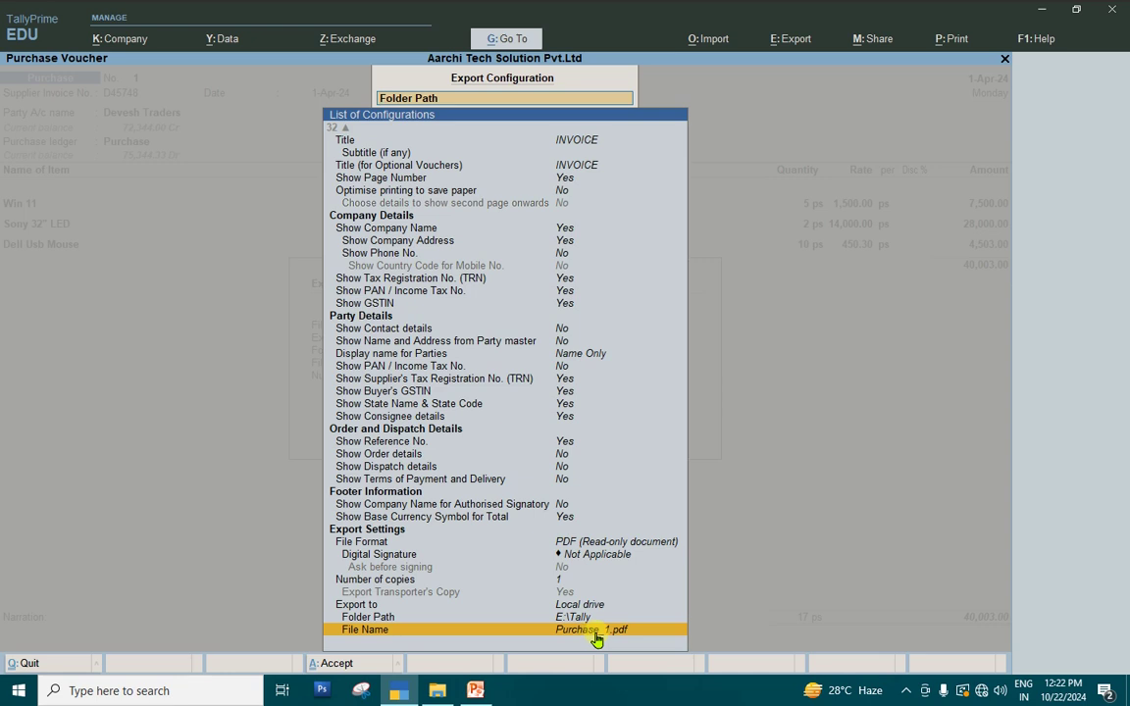
Set the export file name to Purchase details and return to the export summary
click(595, 633)
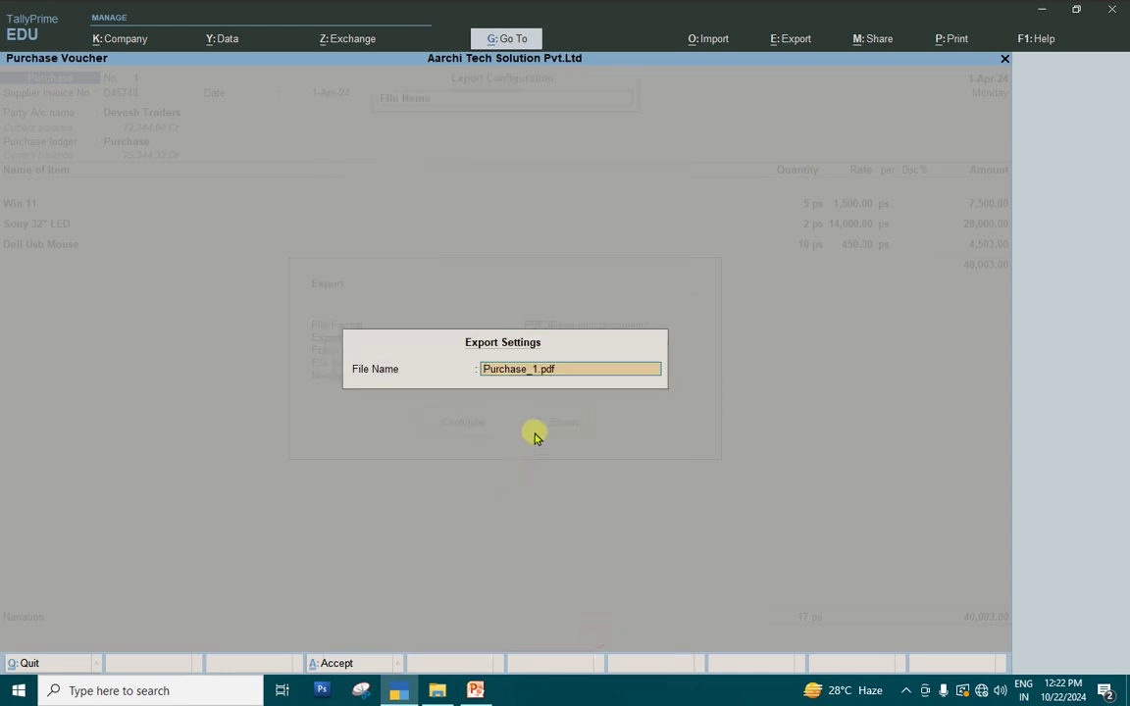
text(Purchase details)
key(Return)
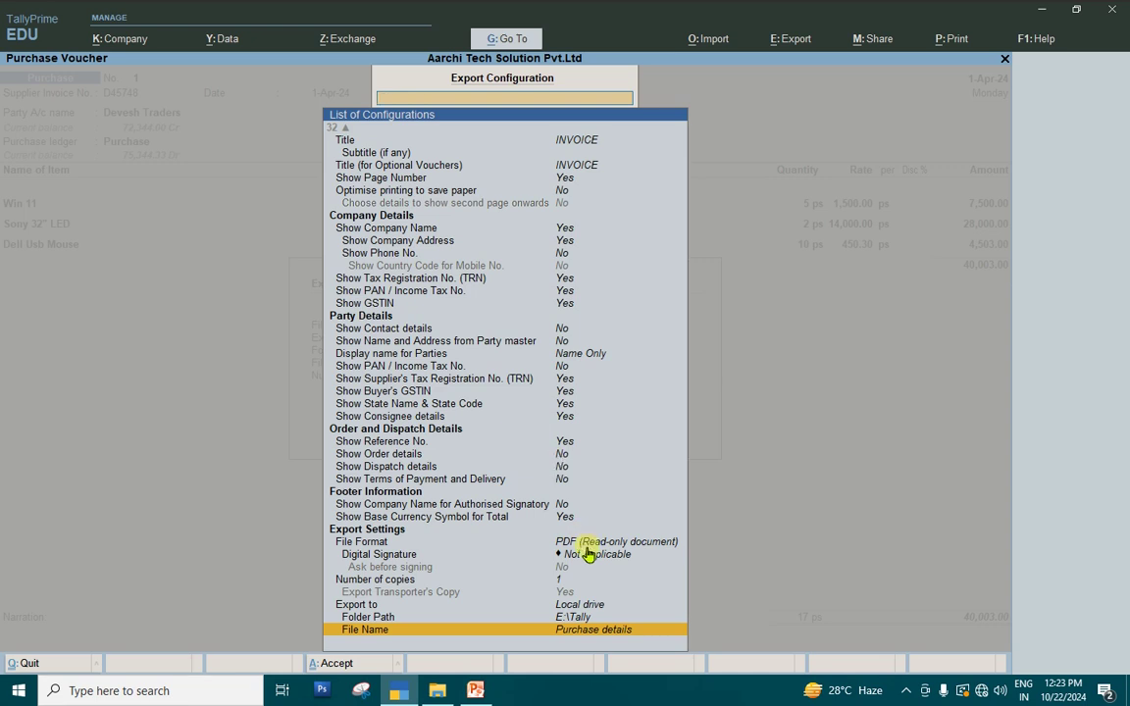
key(Escape)
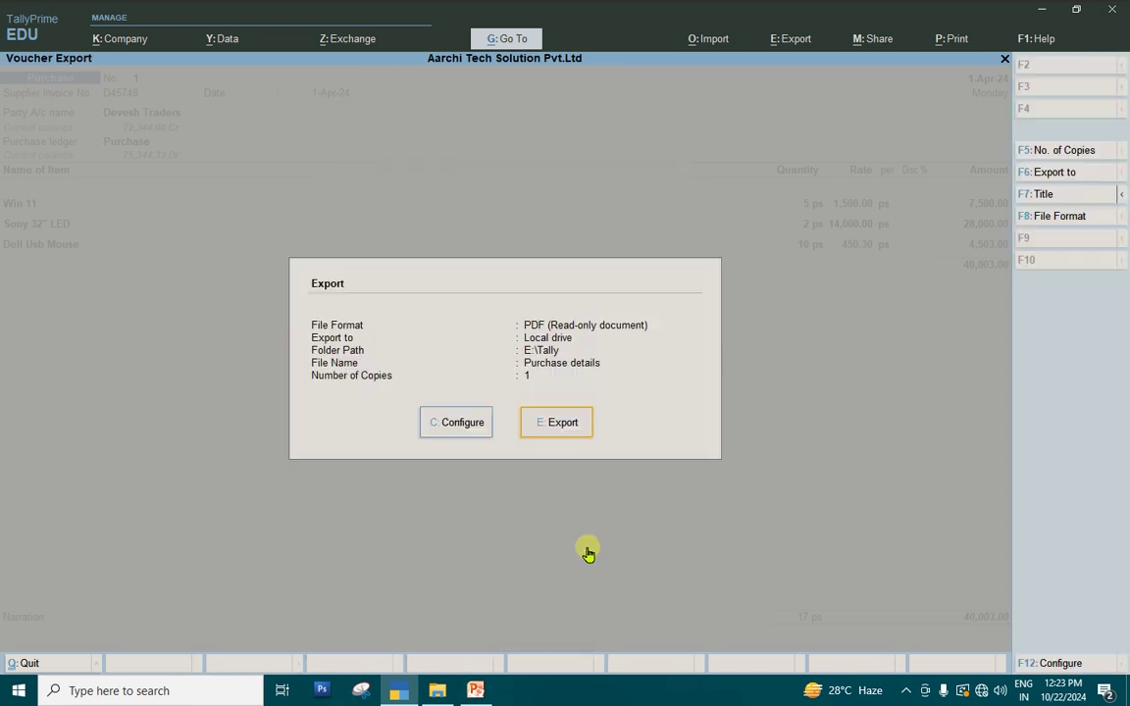
Export the purchase voucher, review the invoice in the opened PDF, and minimize the windows covering the desktop
click(560, 425)
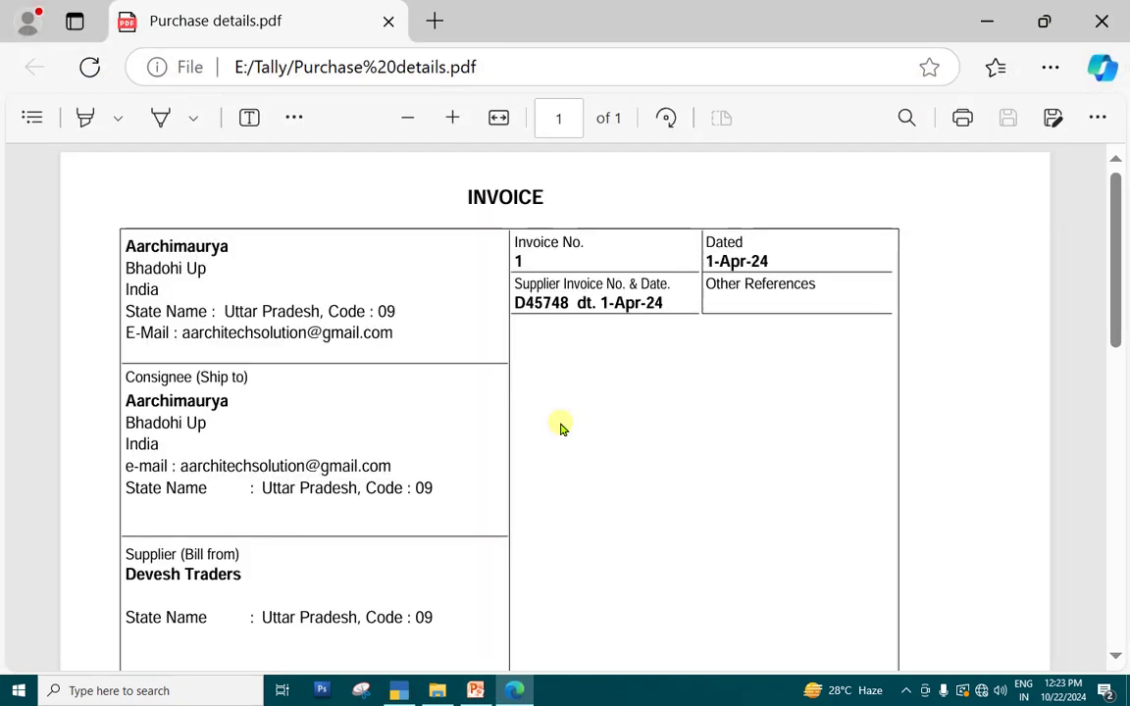
scroll(575, 338, down, 2)
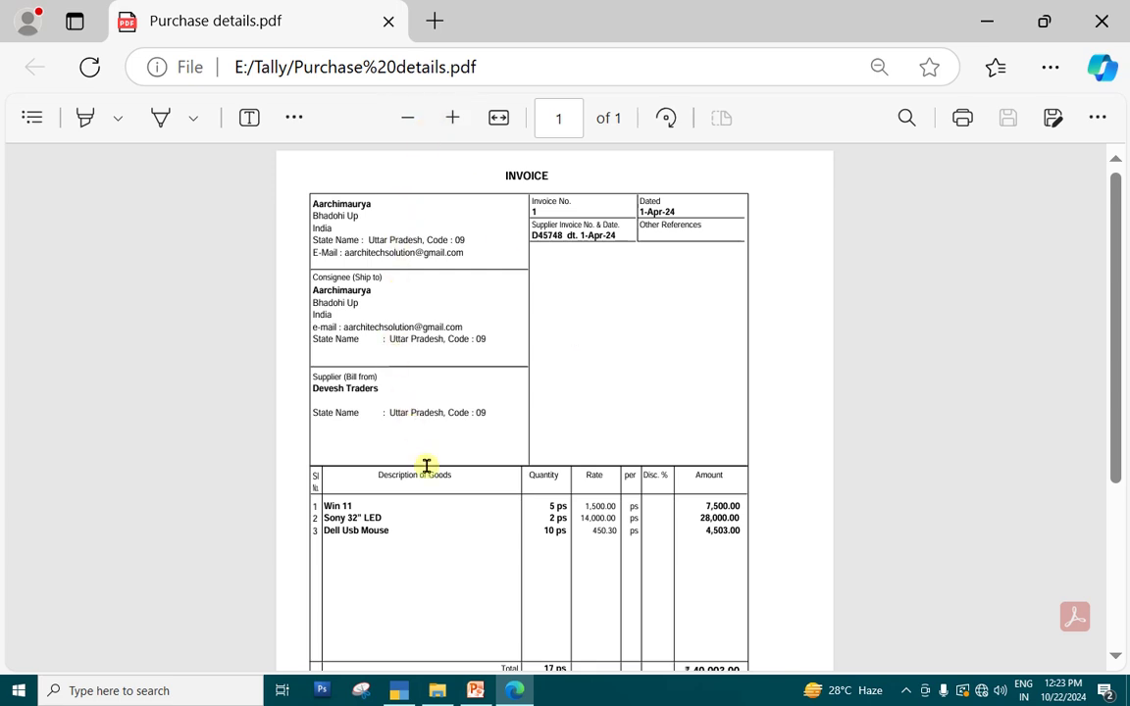
click(994, 24)
click(1039, 12)
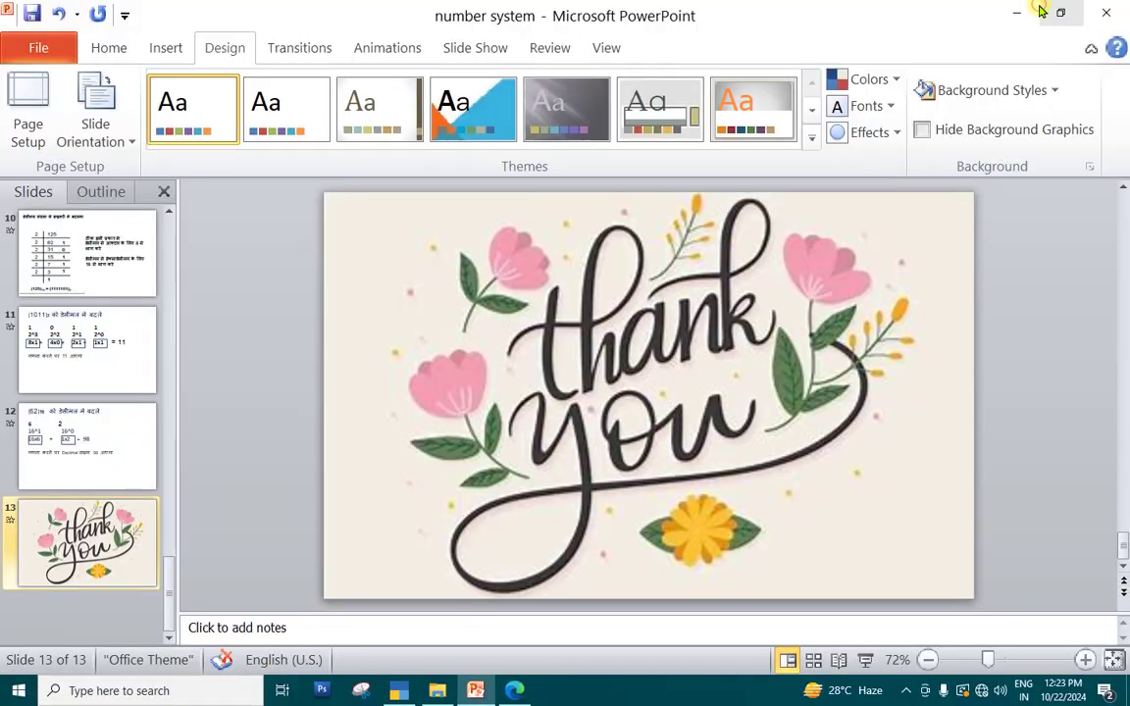
click(1024, 9)
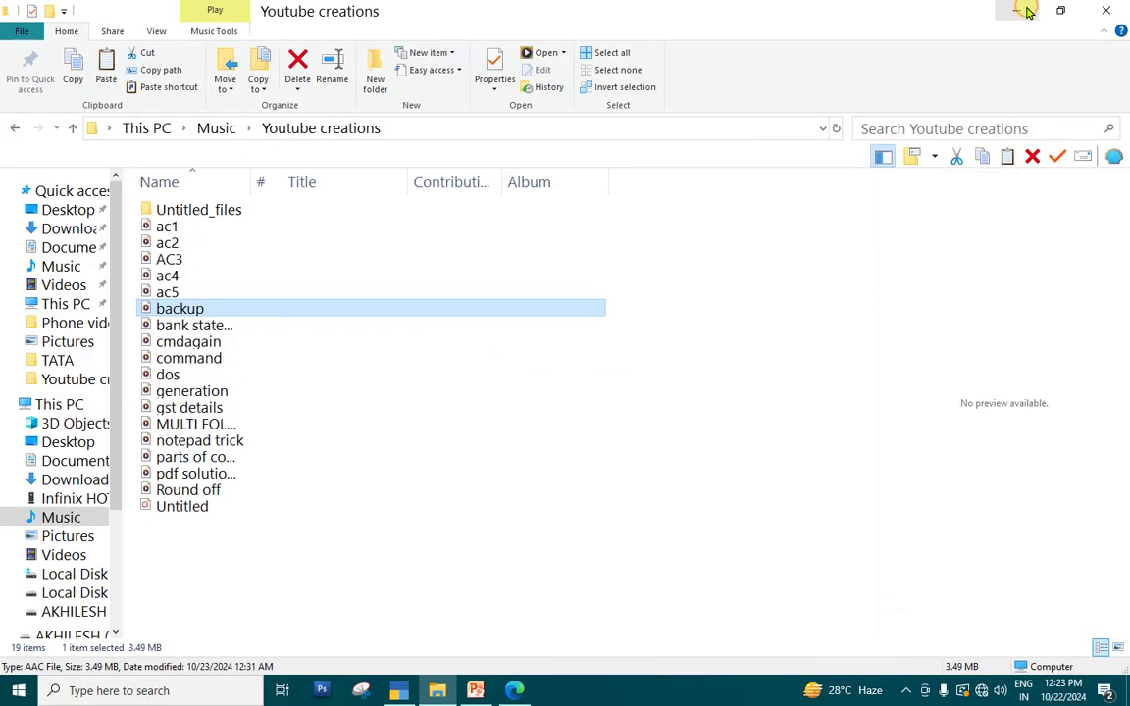
click(1027, 10)
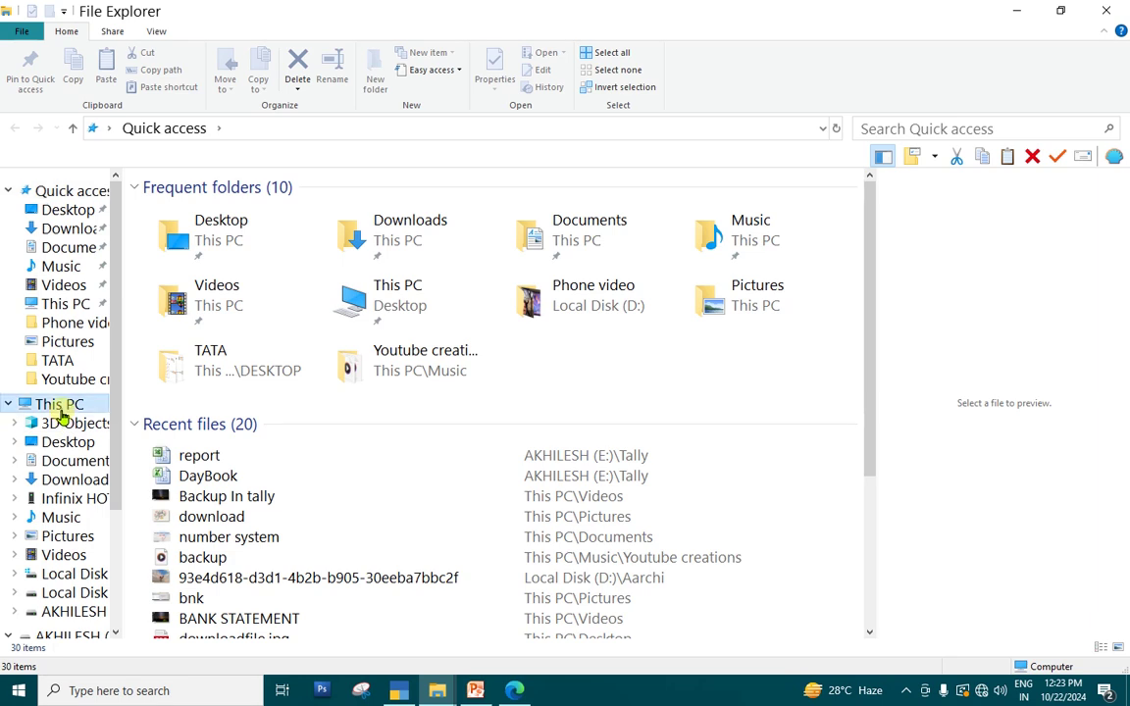
Open the Tally folder on drive E in File Explorer, check the Purchase details PDF, and switch back to TallyPrime
click(60, 412)
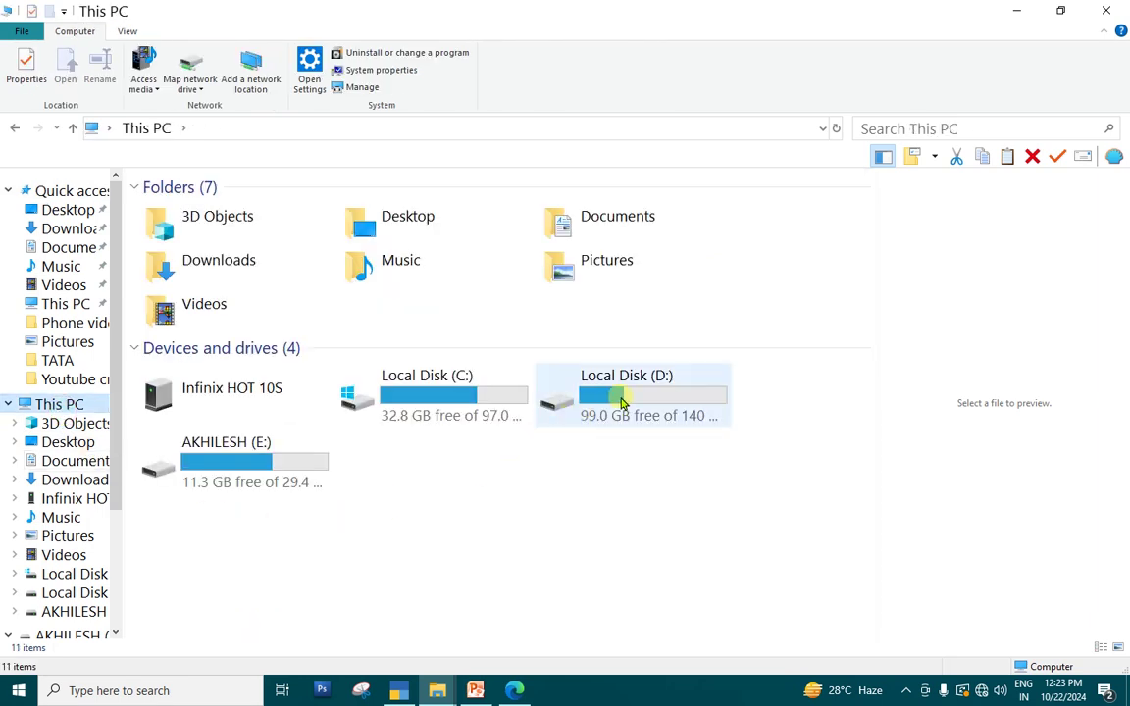
double_click(237, 472)
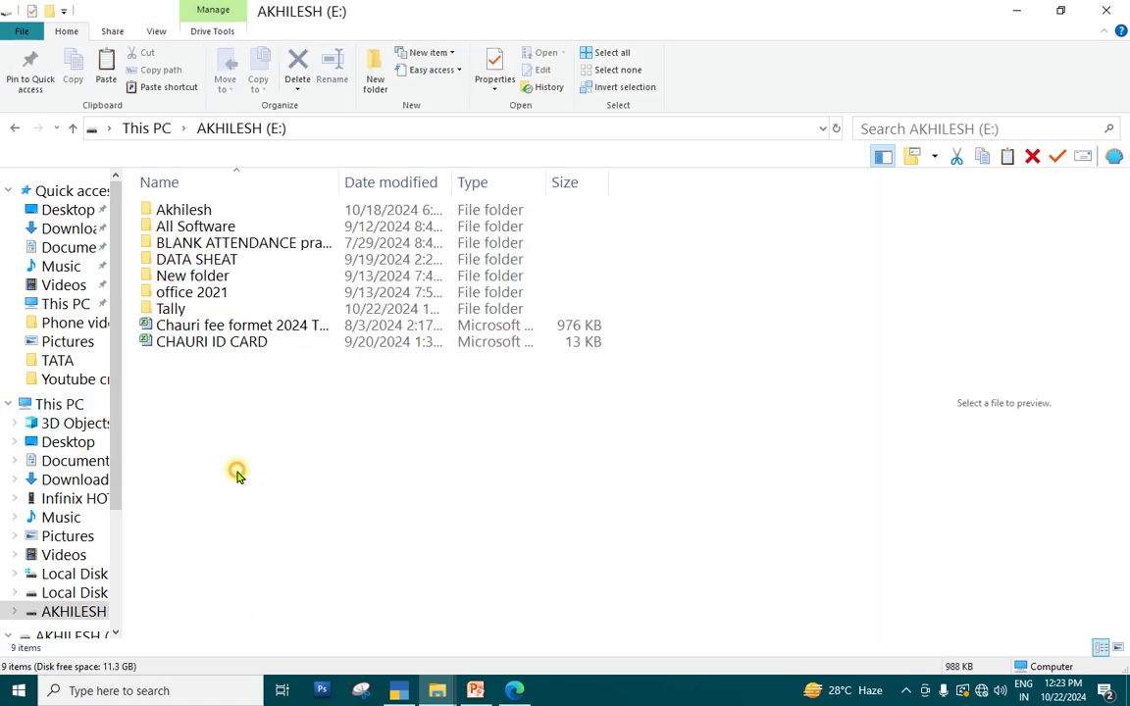
double_click(189, 310)
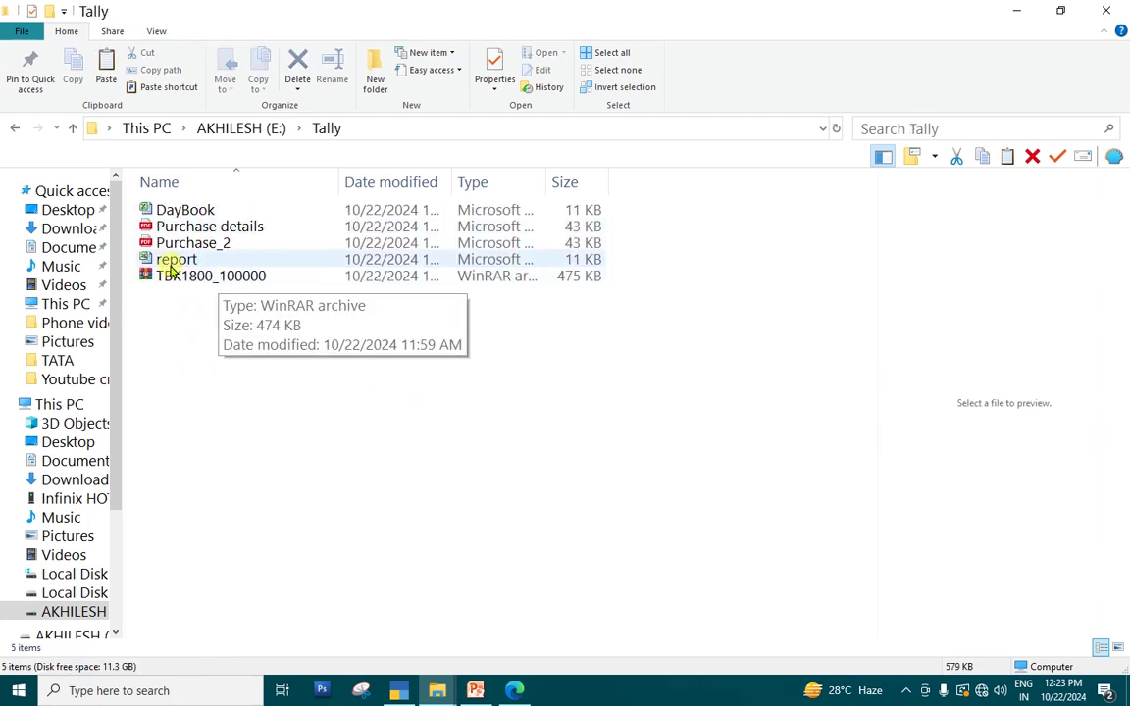
double_click(224, 228)
key(alt+Tab)
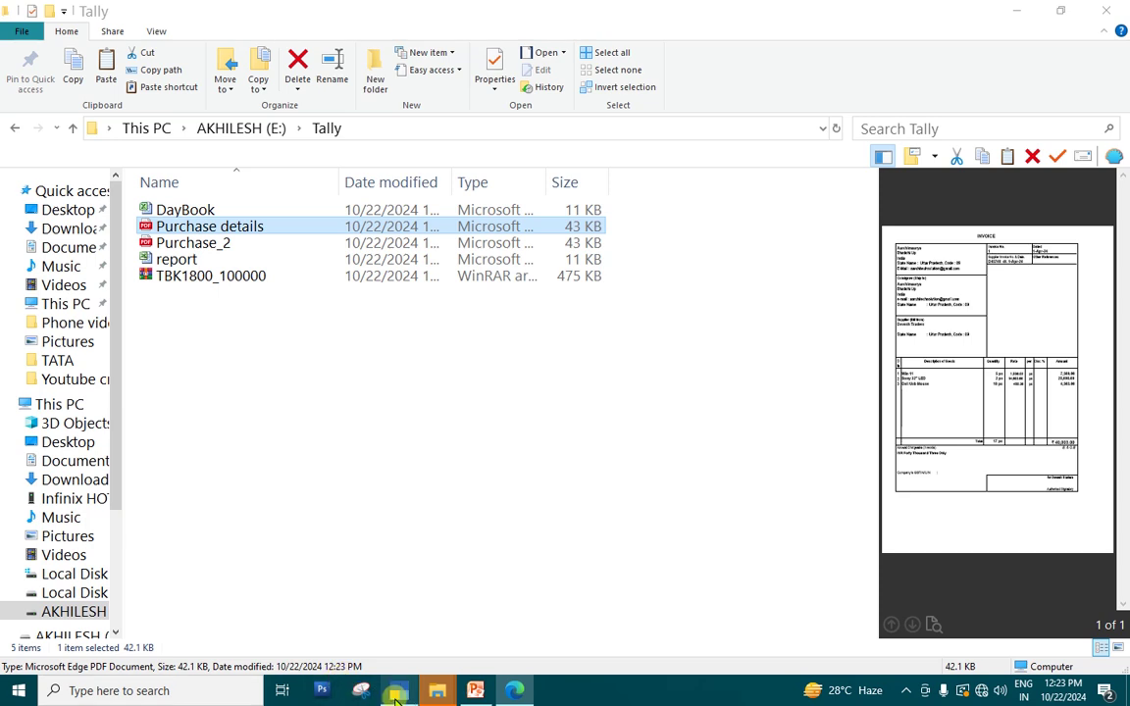
click(395, 693)
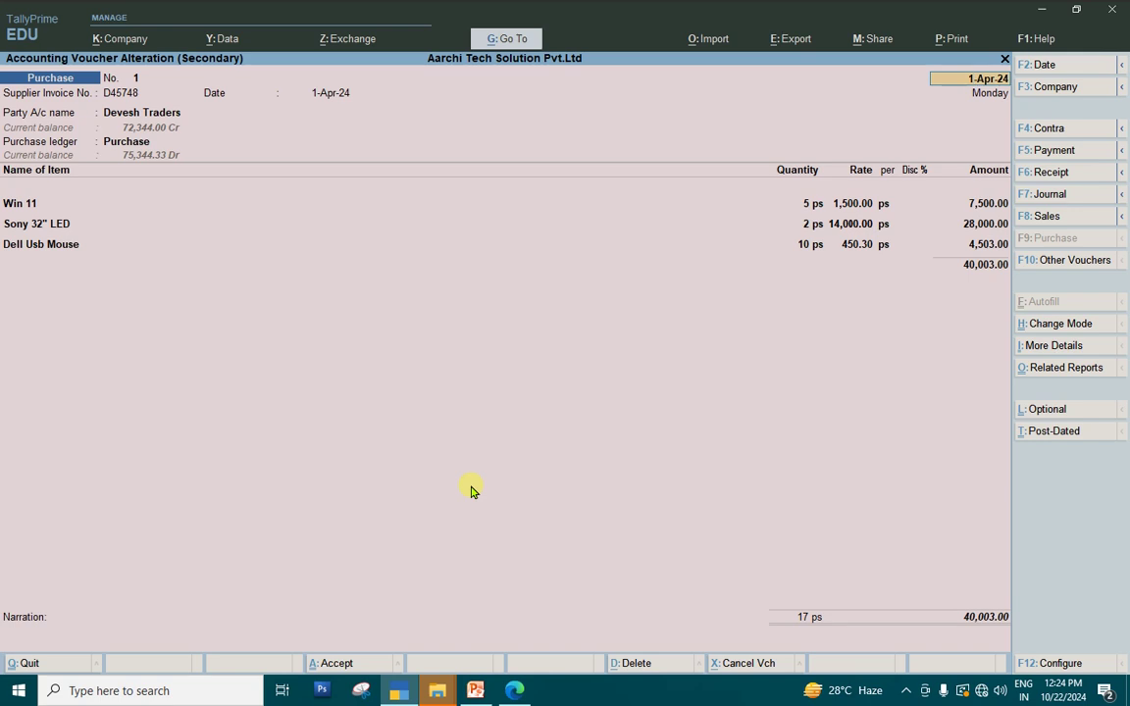
key(ctrl)
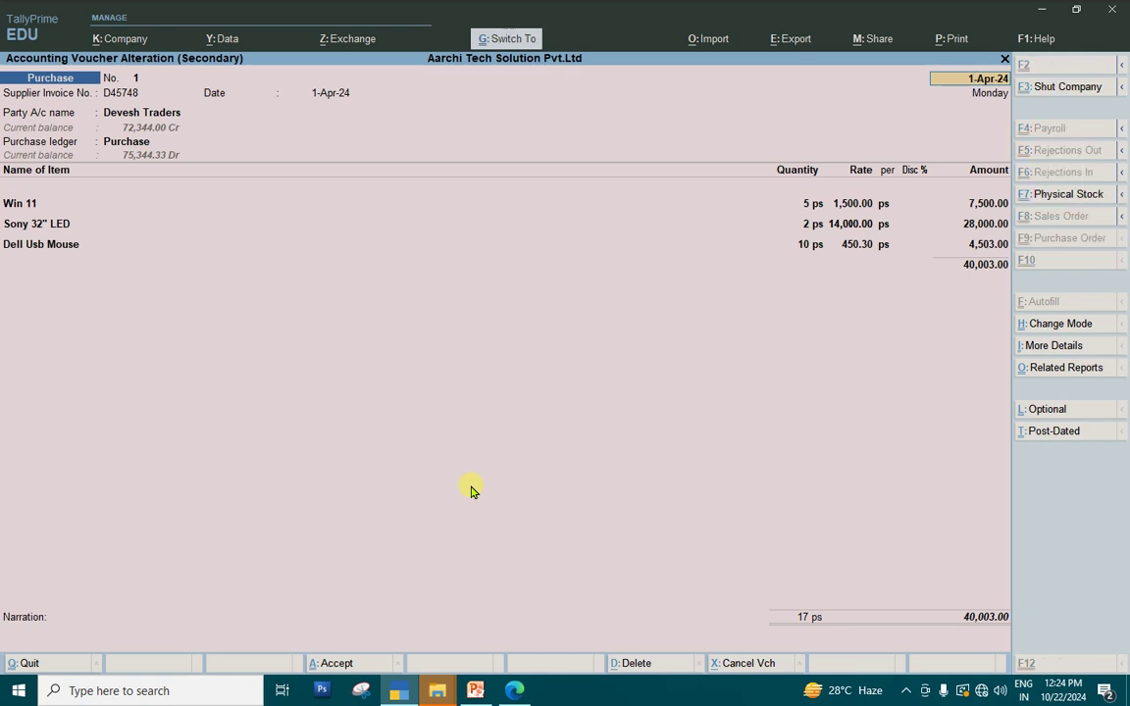